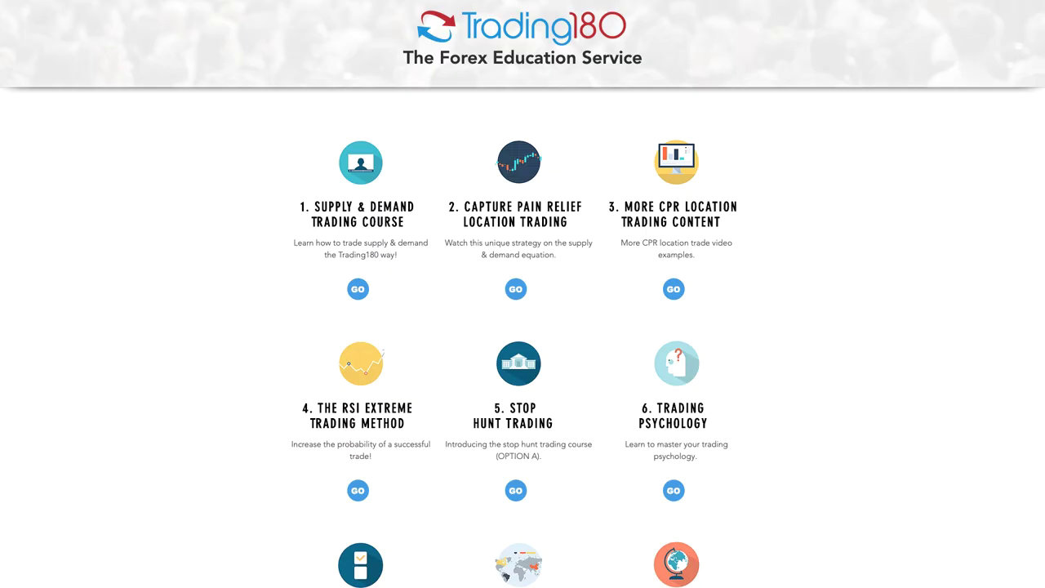
Open the S&D Weekly Analysis section and locate the members analysis video for the week starting 15th Sept.
scroll(221, 259, "down", 2)
scroll(220, 258, "down", 5)
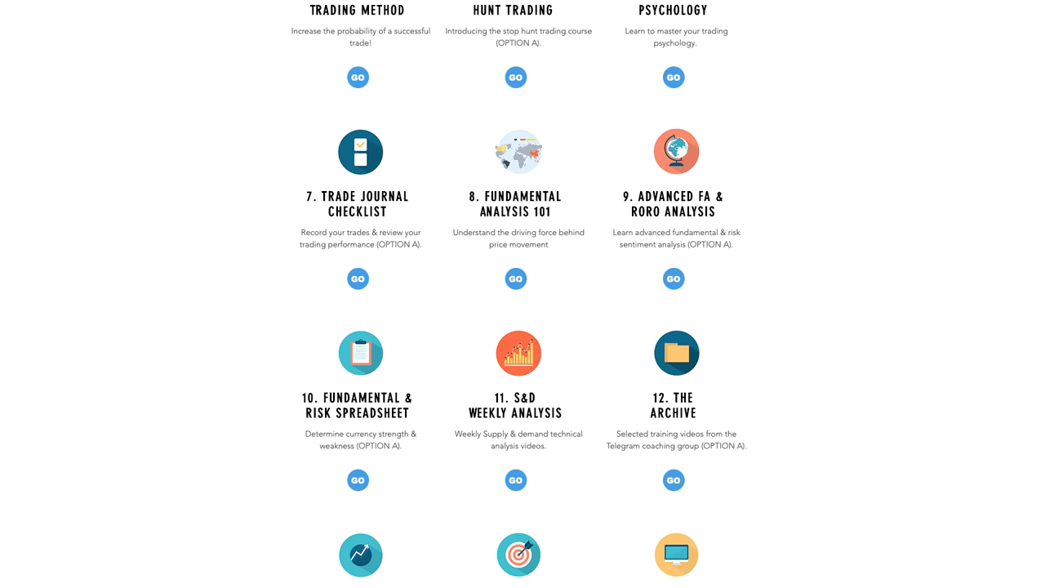
left_click(515, 480)
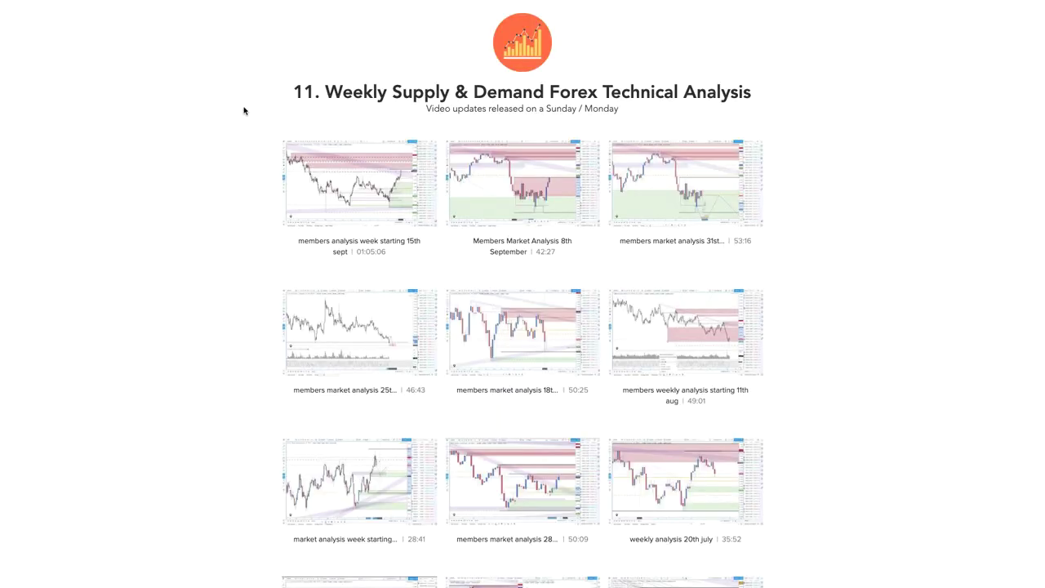
left_click(340, 252)
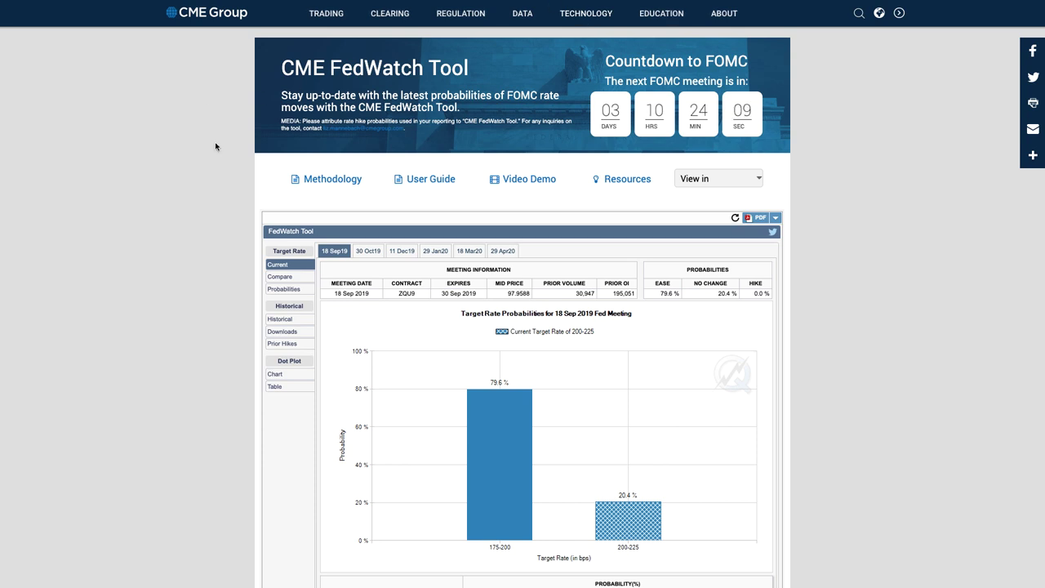
Review the CME FedWatch target rate probabilities for the 18 Sep 2019 Fed meeting, dismissing the SOFR Options pop-up.
scroll(510, 375, "down", 1)
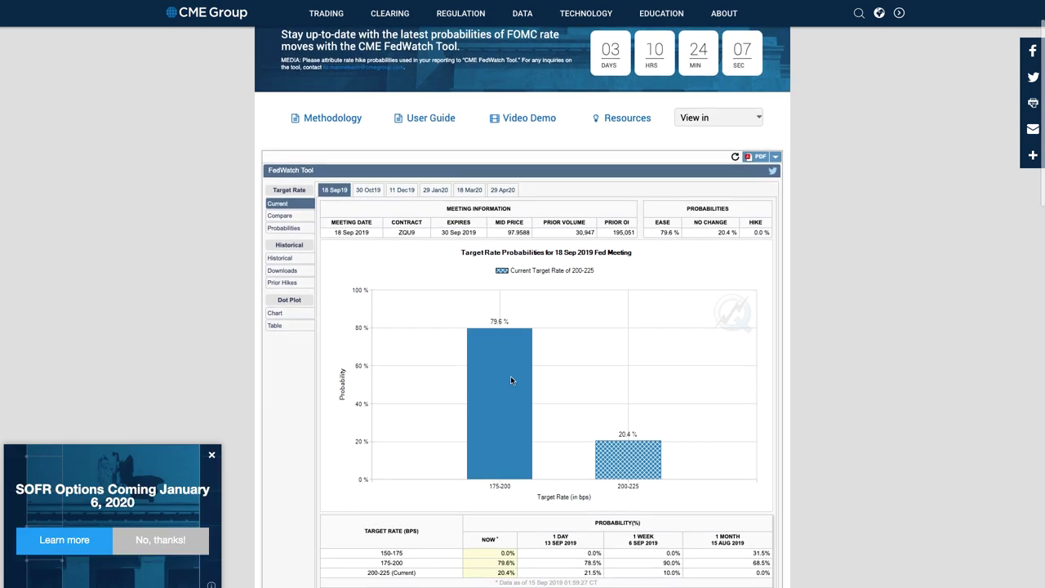
left_click(211, 455)
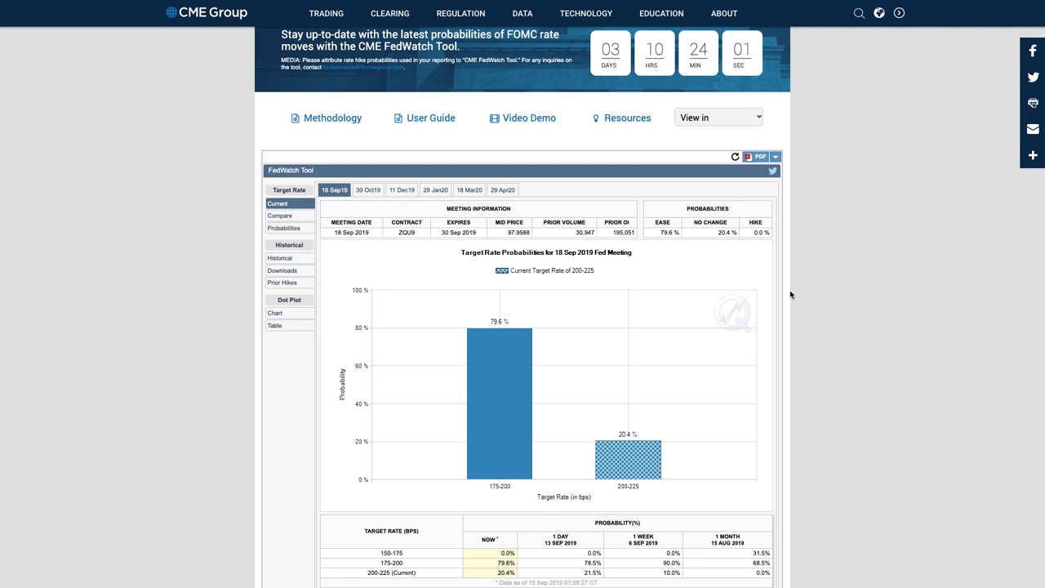
scroll(788, 294, "up", 1)
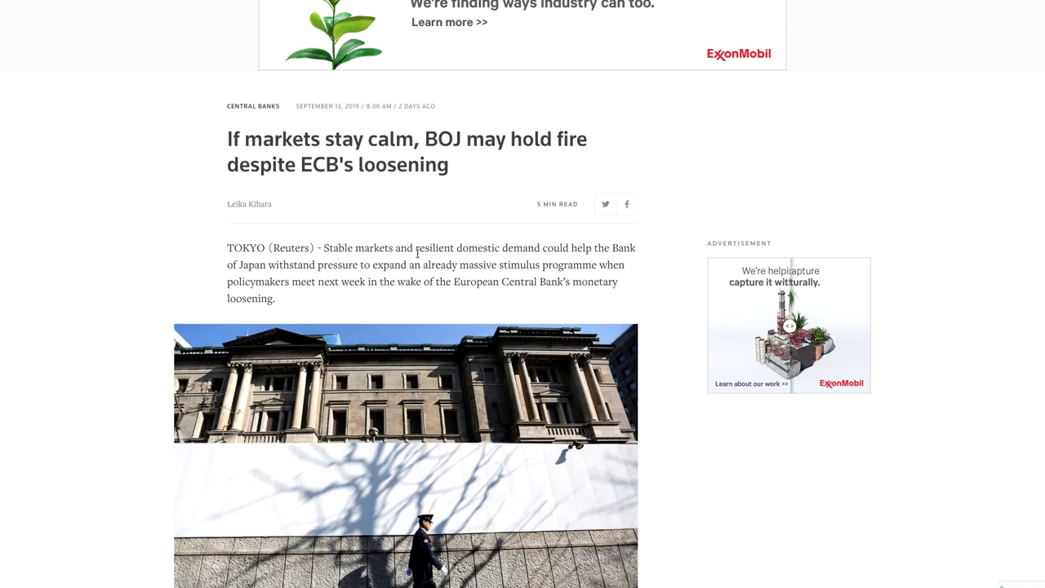
Read the headline and opening of the Reuters article on the BOJ holding fire despite the ECB's loosening.
scroll(480, 138, "up", 2)
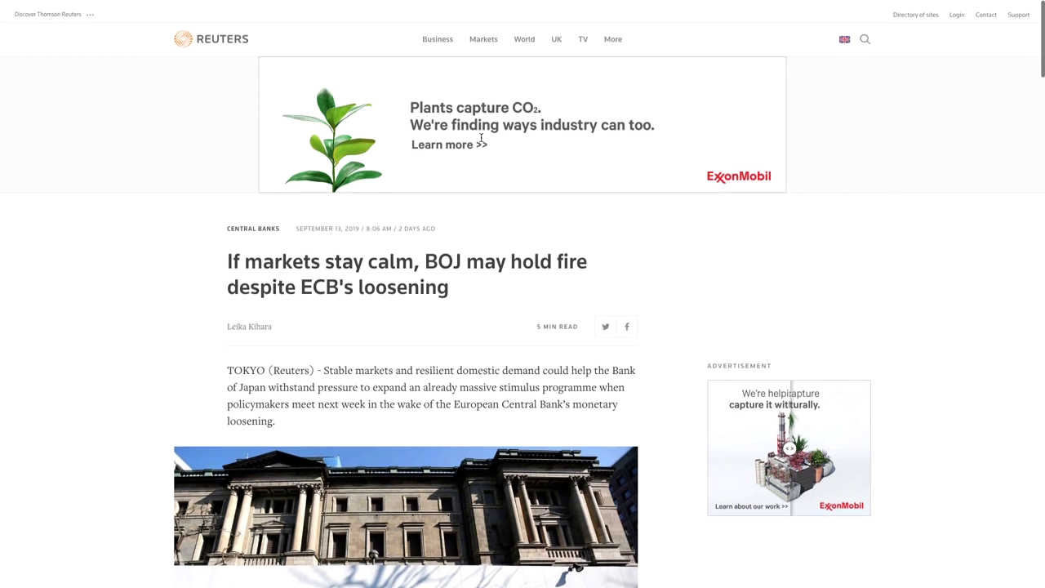
scroll(445, 290, "down", 1)
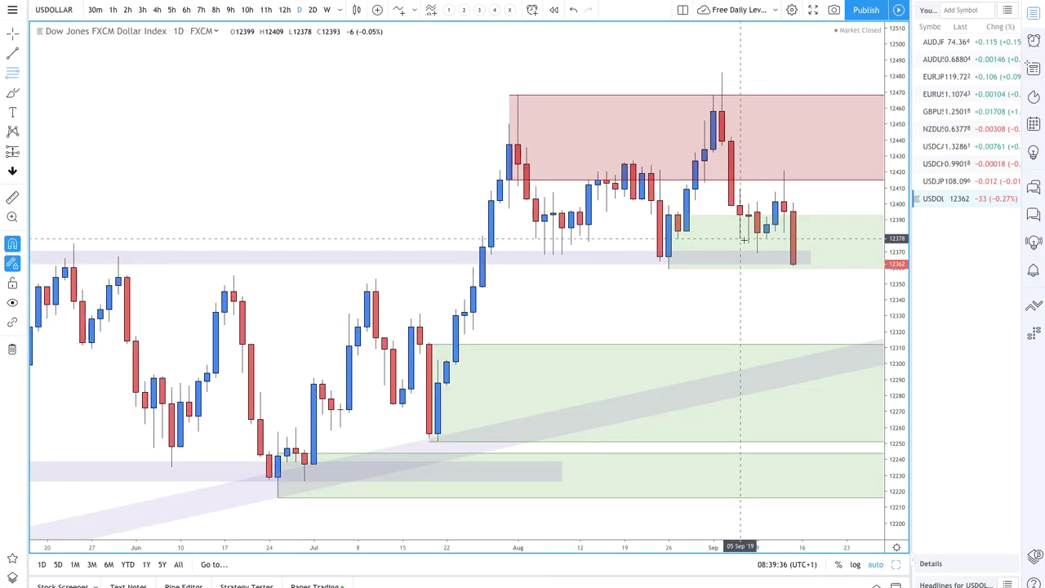
Examine recent price action around the supply and demand zones on the daily Dow Jones FXCM Dollar Index chart.
scroll(745, 240, "up", 4)
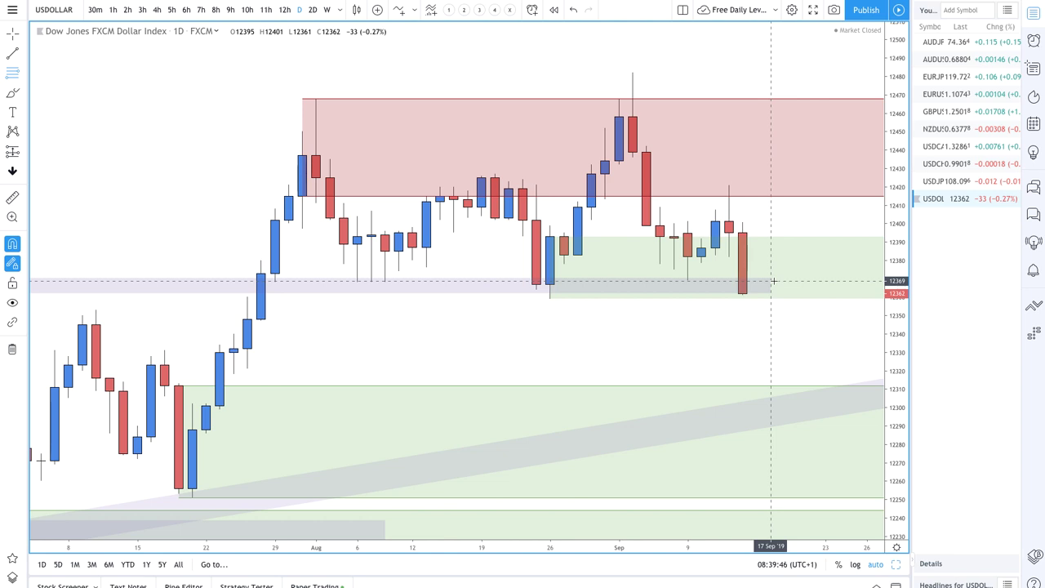
scroll(773, 281, "down", 3)
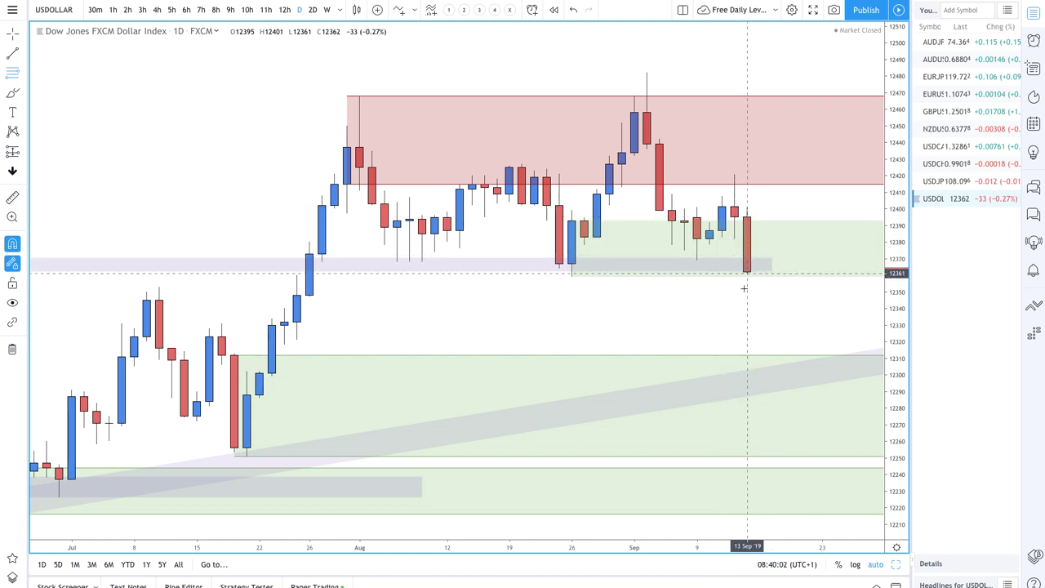
scroll(742, 335, "down", 1)
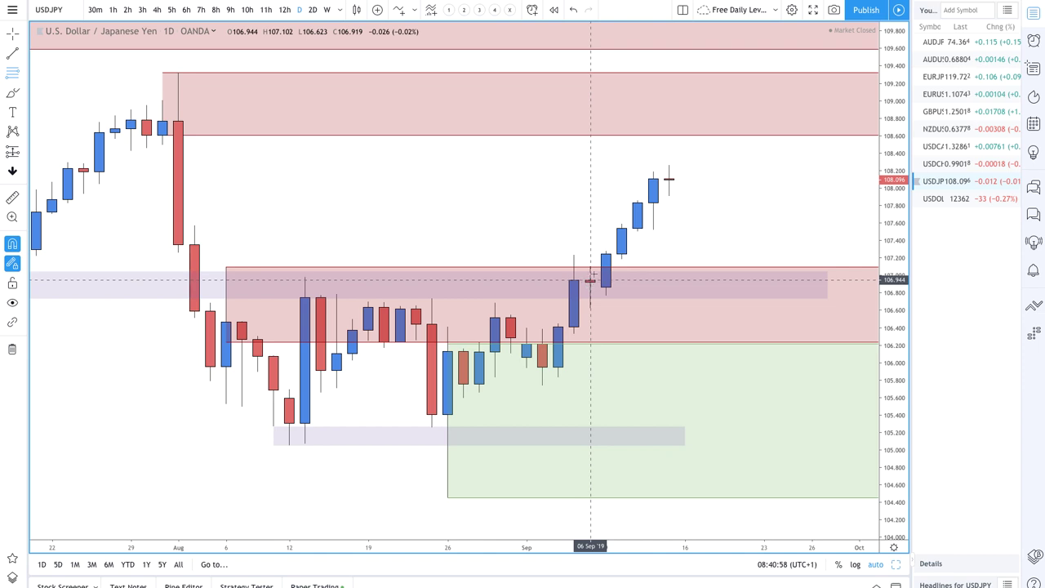
On the daily USDJPY chart, delete the red supply zone around 107 and draw a demand zone from 106.944 to 106.623 starting at 6 Sep.
left_click(589, 279)
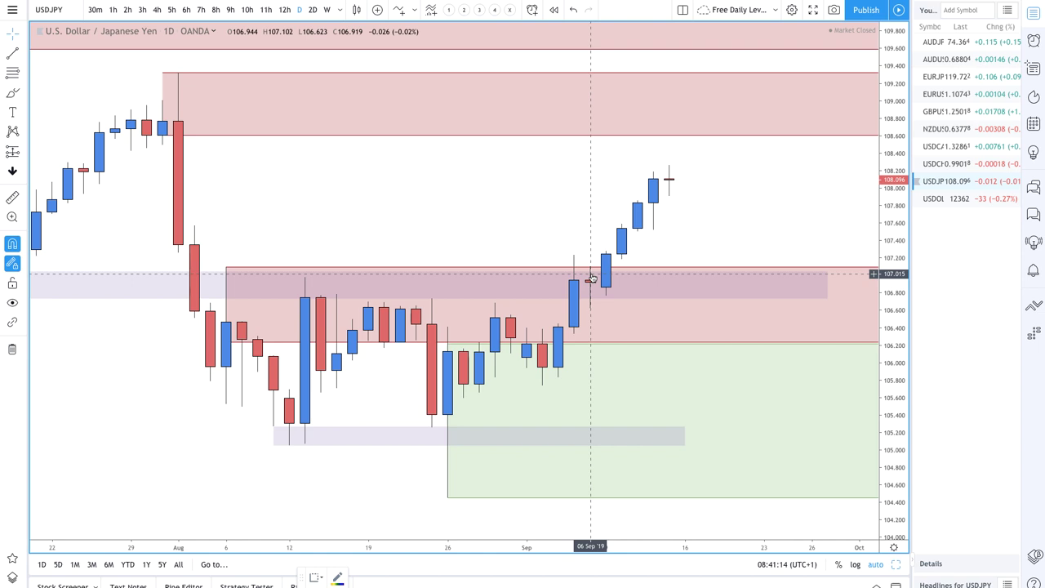
left_click(591, 278)
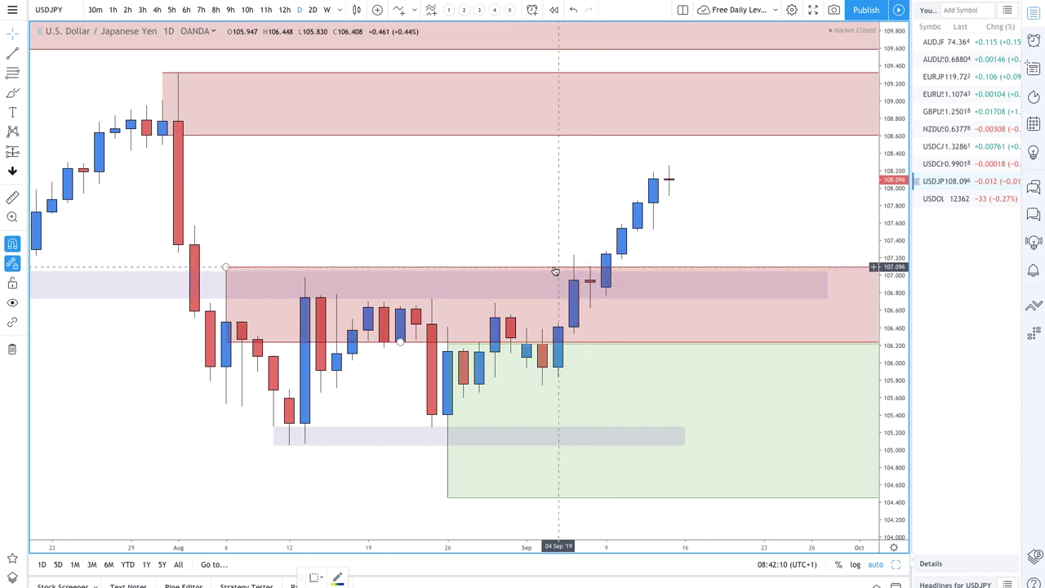
left_click(555, 271)
key("Delete")
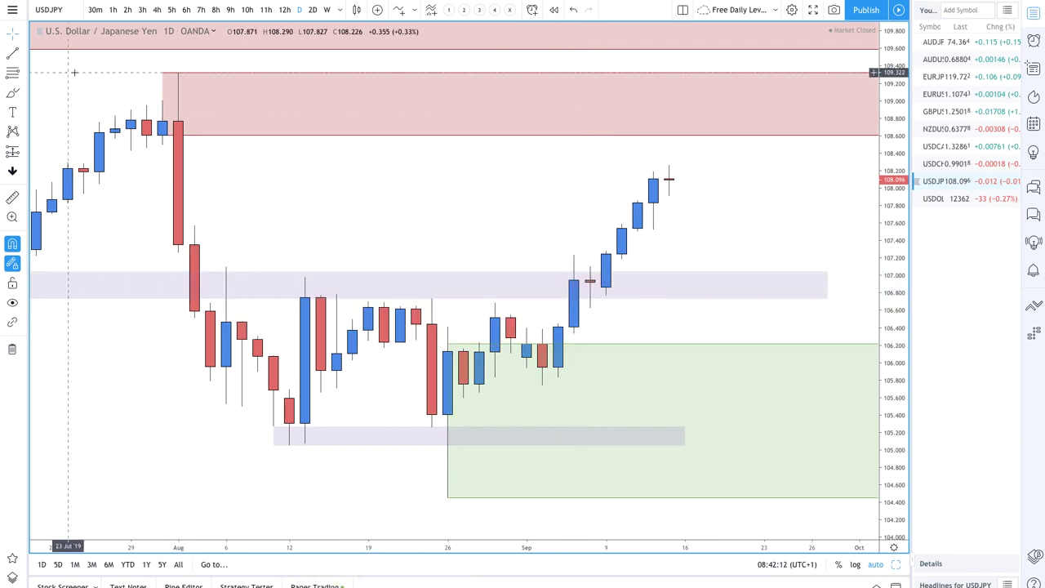
left_click(590, 280)
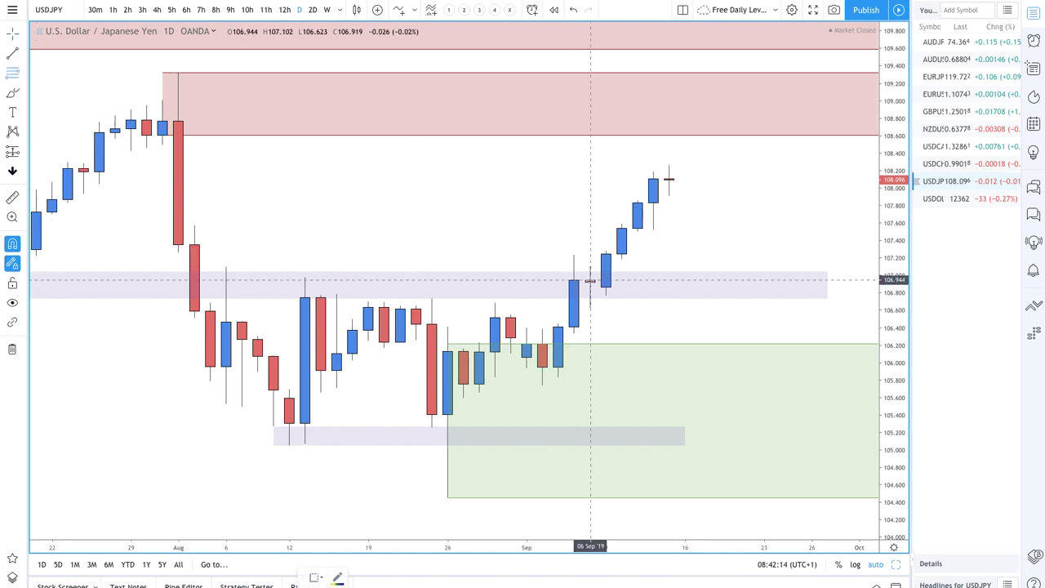
left_click(590, 307)
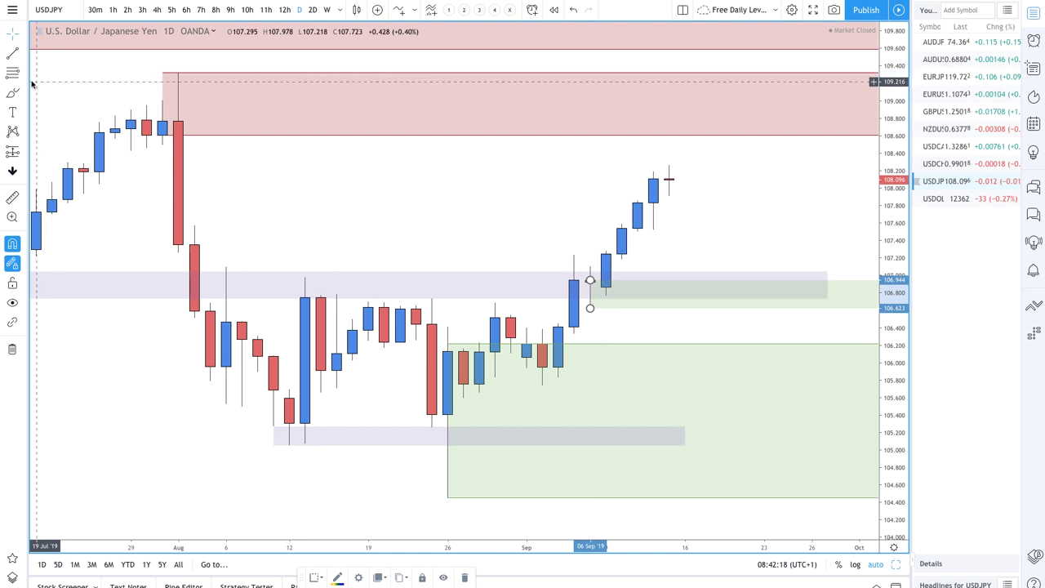
Draw a two-arrow USDJPY path from the 13 Sep candle at 108.108 down to about 106.734 on 18 Sep, and up to 107.545 on 24 Sep.
left_click(23, 56)
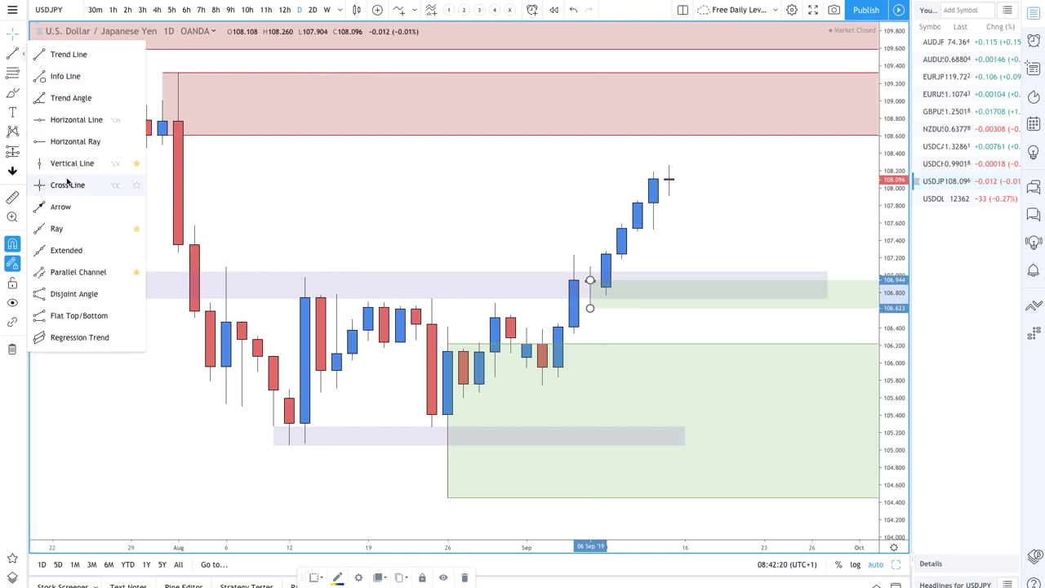
left_click(67, 205)
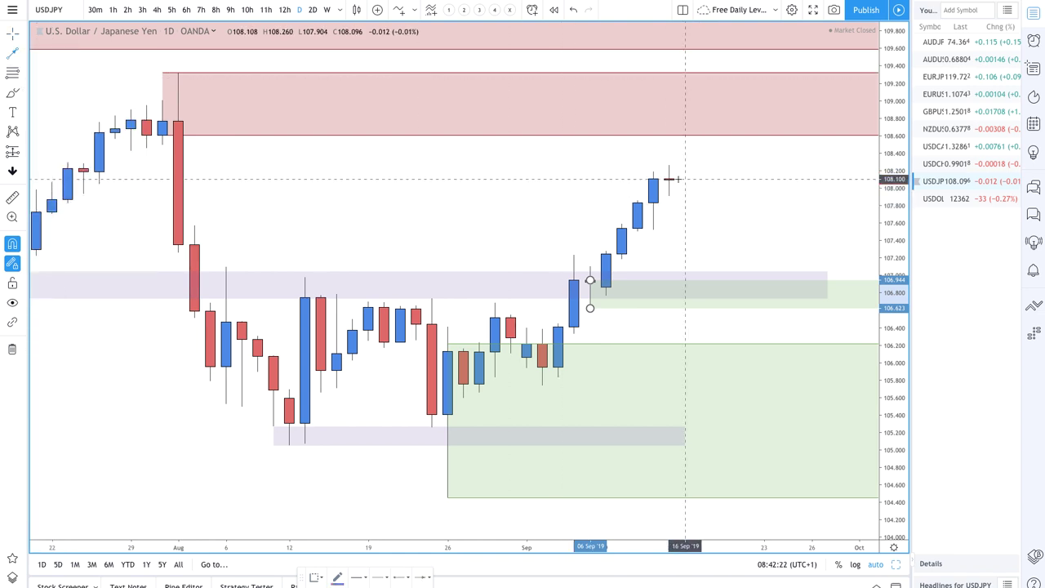
scroll(690, 191, "down", 1)
scroll(690, 190, "down", 1)
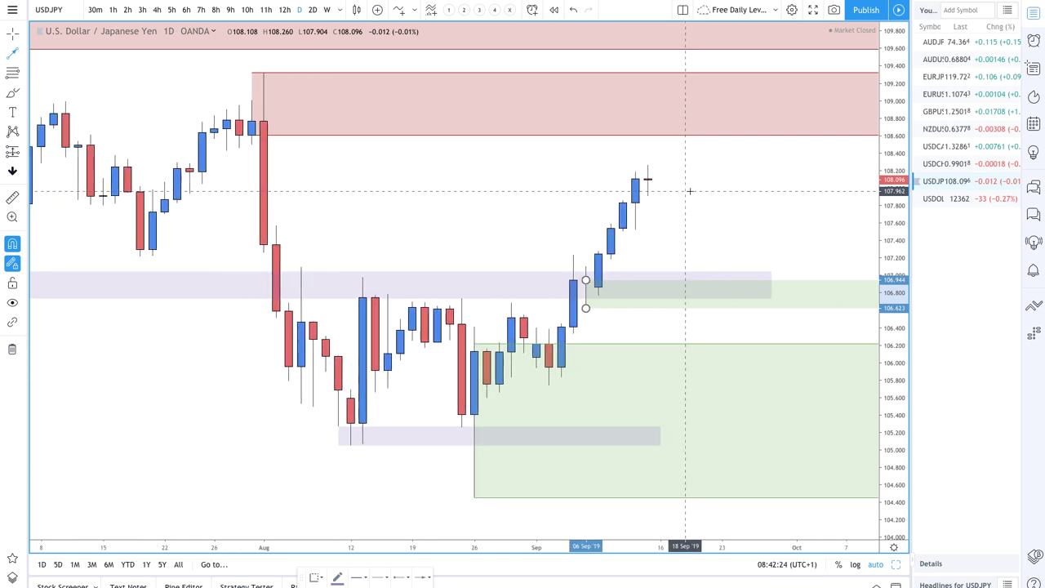
left_click(647, 177)
left_click(684, 298)
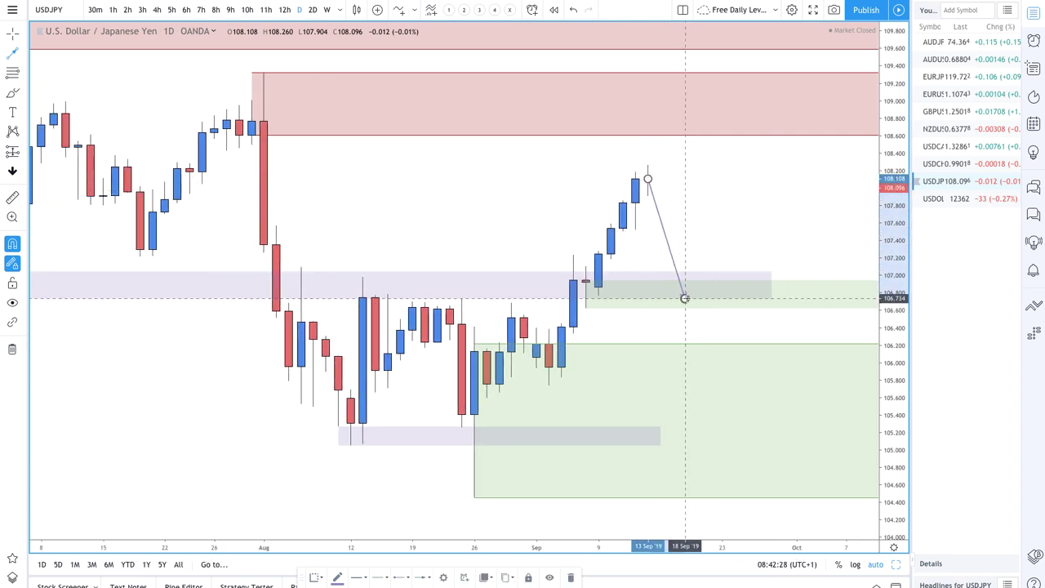
left_click(734, 228)
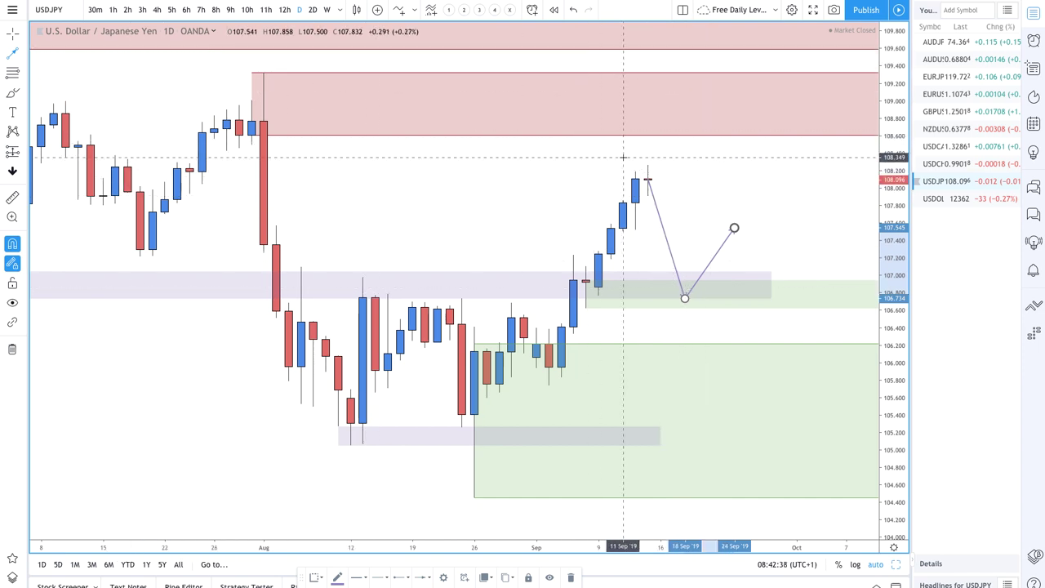
Draw an alternative USDJPY arrow path from the 13 Sep candle at 108.108 up to about 108.879 on 19 Sep and back down.
left_click(648, 177)
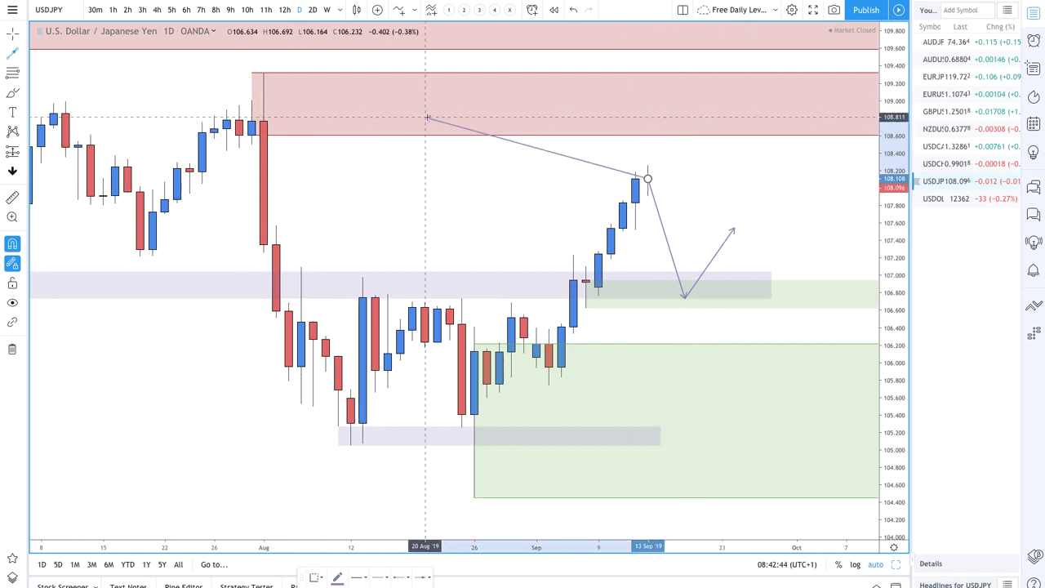
left_click(697, 111)
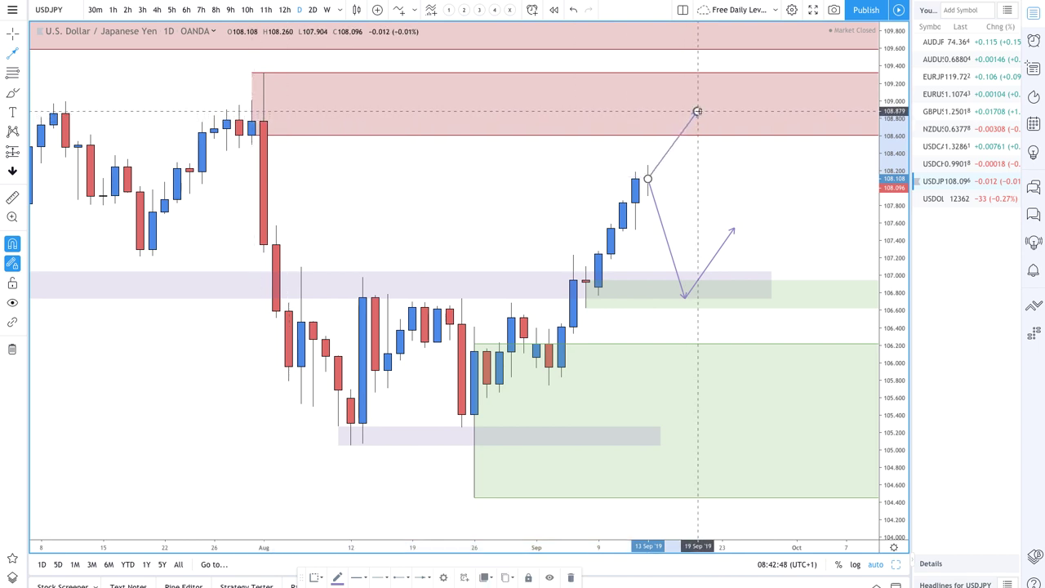
double_click(734, 183)
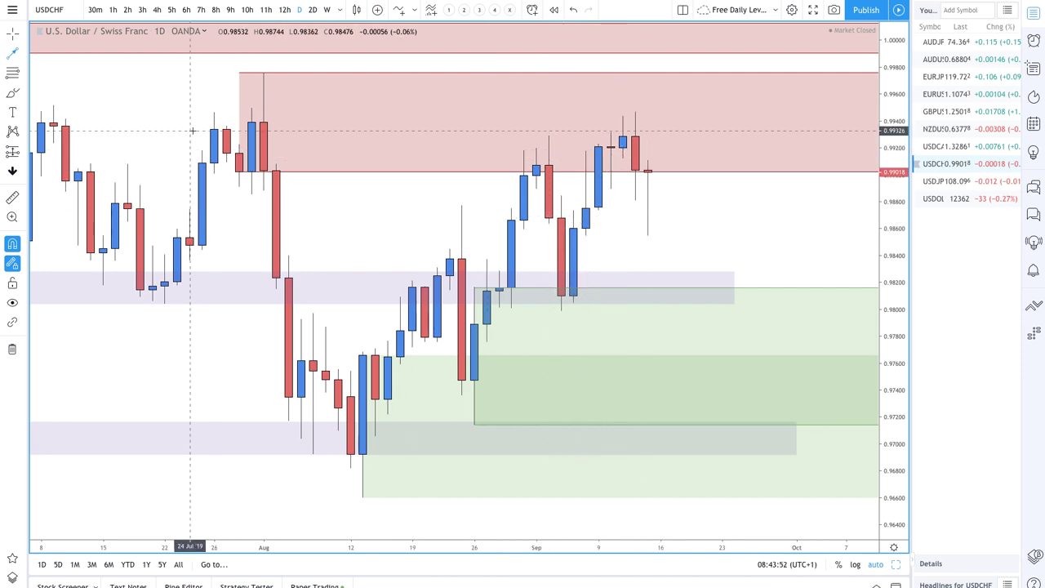
Draw a demand zone on the daily USDCHF chart from 0.98680 to 0.97985, starting at the 4 Sep candle.
left_click(10, 72)
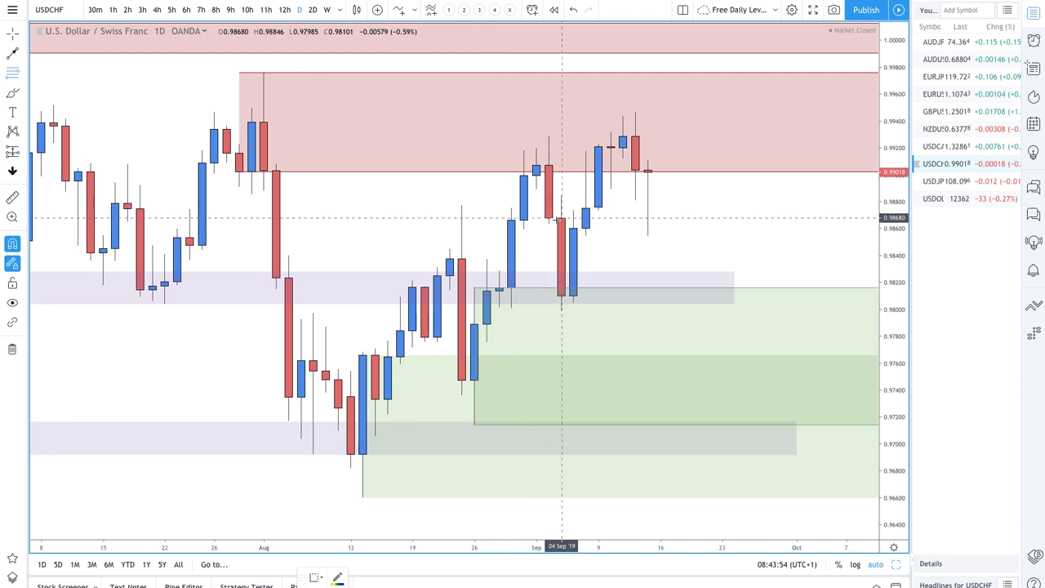
left_click(561, 218)
left_click(562, 306)
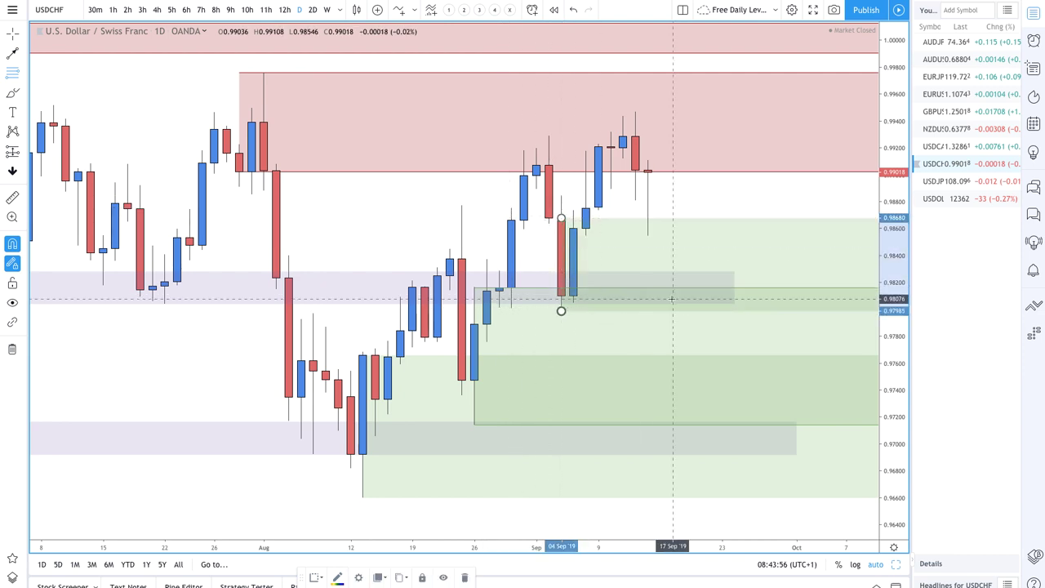
Draw a two-arrow USDCHF path from the 13 Sep candle at 0.99018 down to about 0.98189 on 18 Sep, and up to 0.99100 on 30 Sep.
scroll(672, 298, "down", 1)
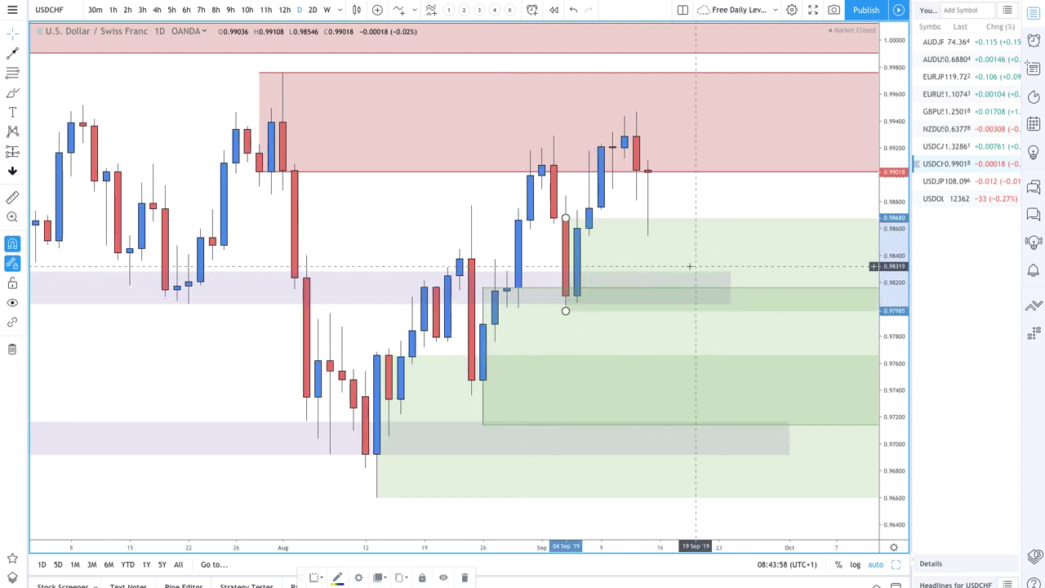
left_click(13, 53)
left_click(647, 172)
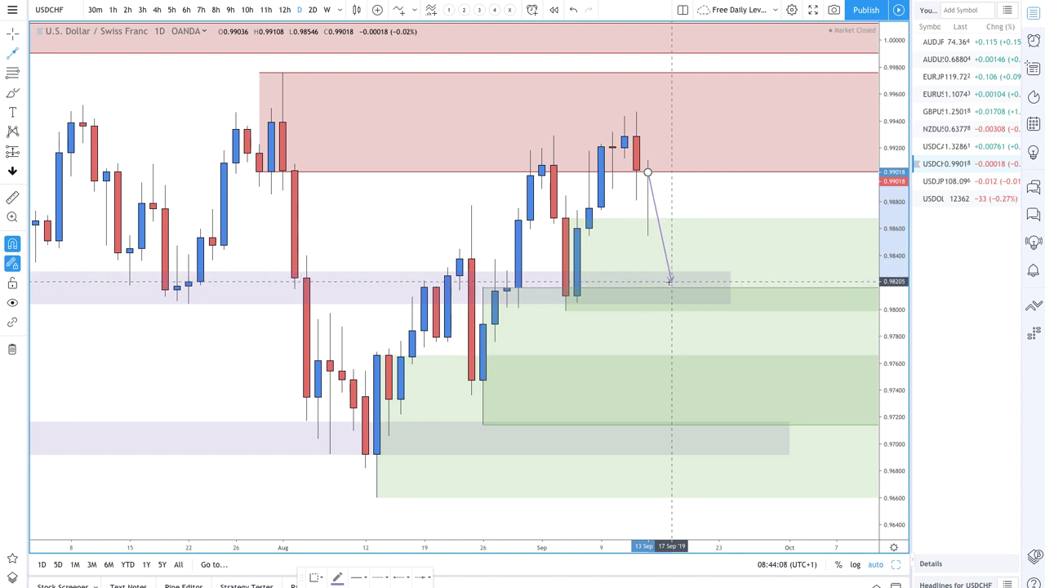
scroll(670, 298, "down", 3)
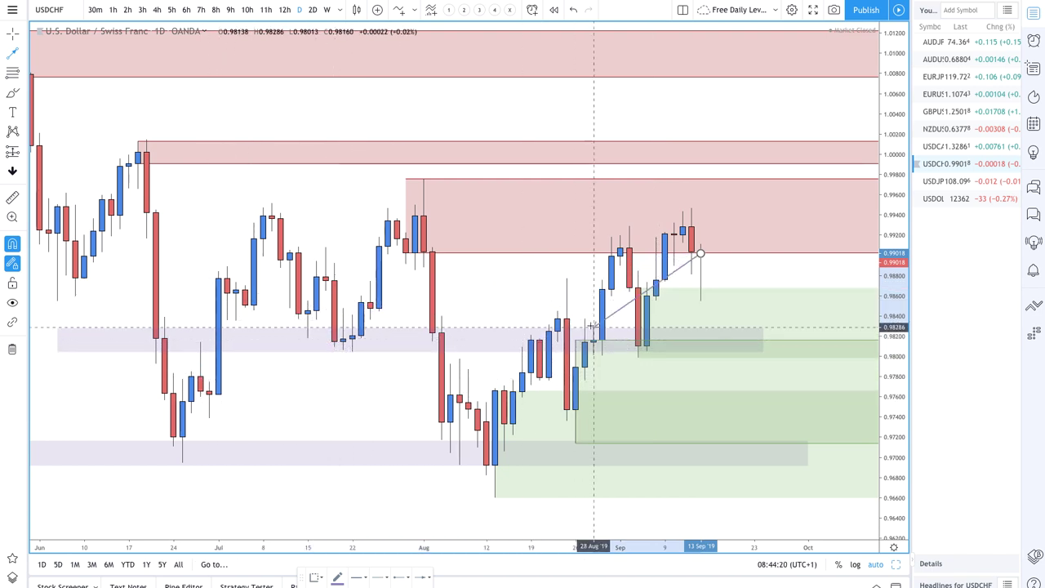
scroll(645, 343, "up", 3)
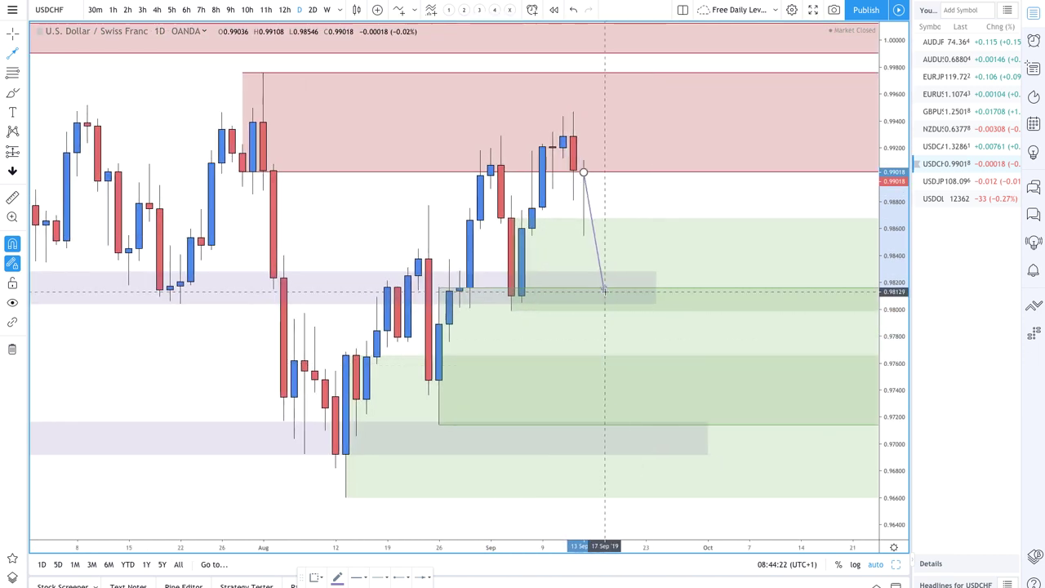
left_click(613, 282)
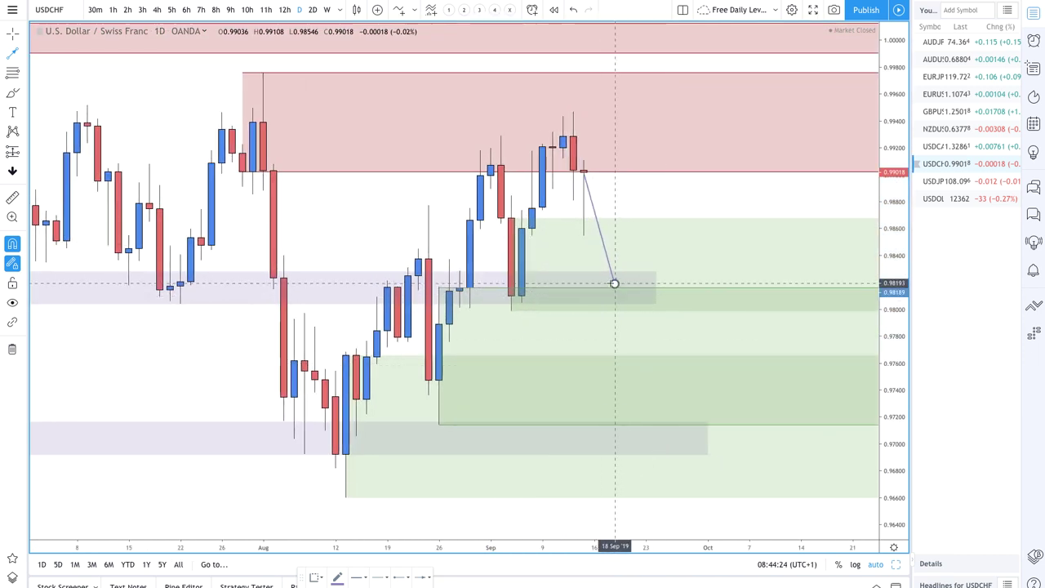
left_click(697, 162)
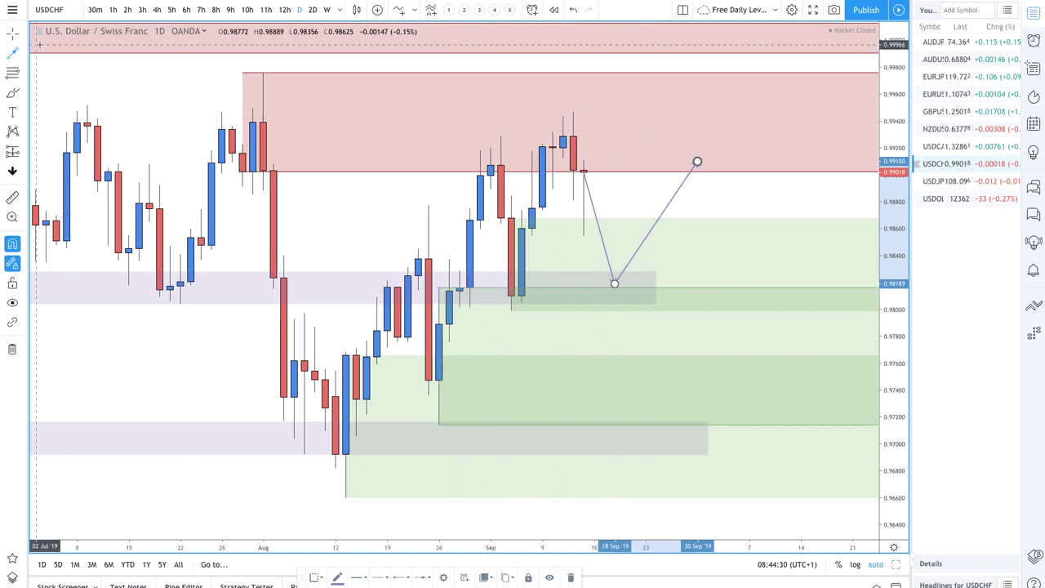
Draw an alternative USDCHF two-arrow path from the 13 Sep candle at 0.99036 up to about 0.99622 on 19 Sep, and down to 0.99181 on 24 Sep.
left_click(10, 52)
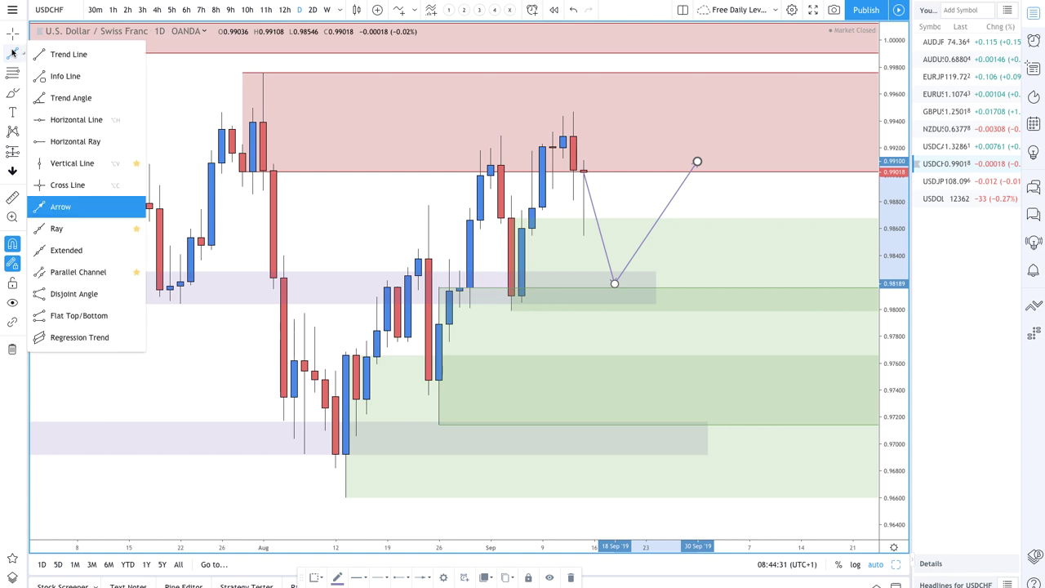
left_click(582, 170)
left_click(583, 170)
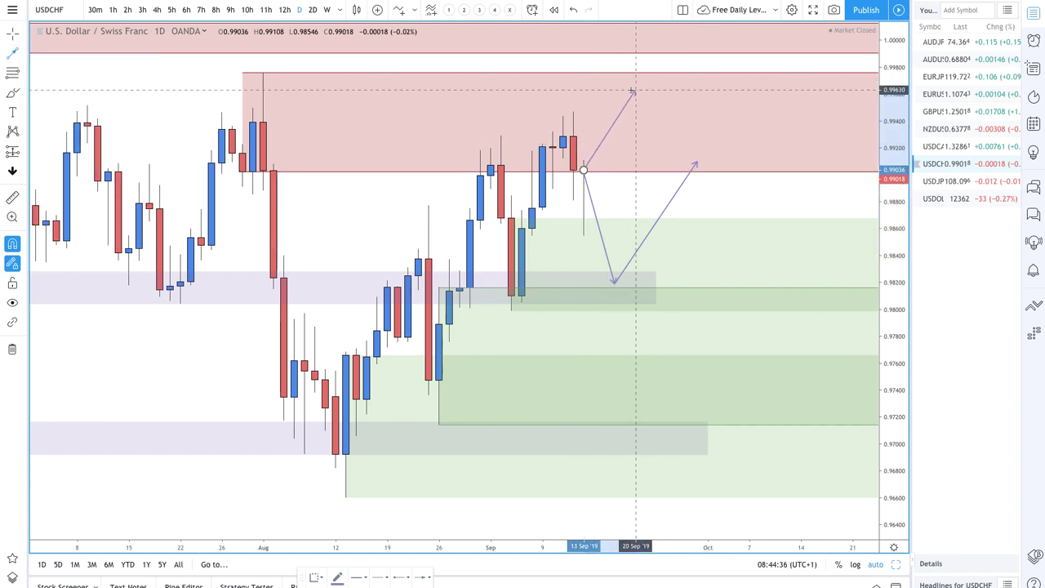
left_click(625, 91)
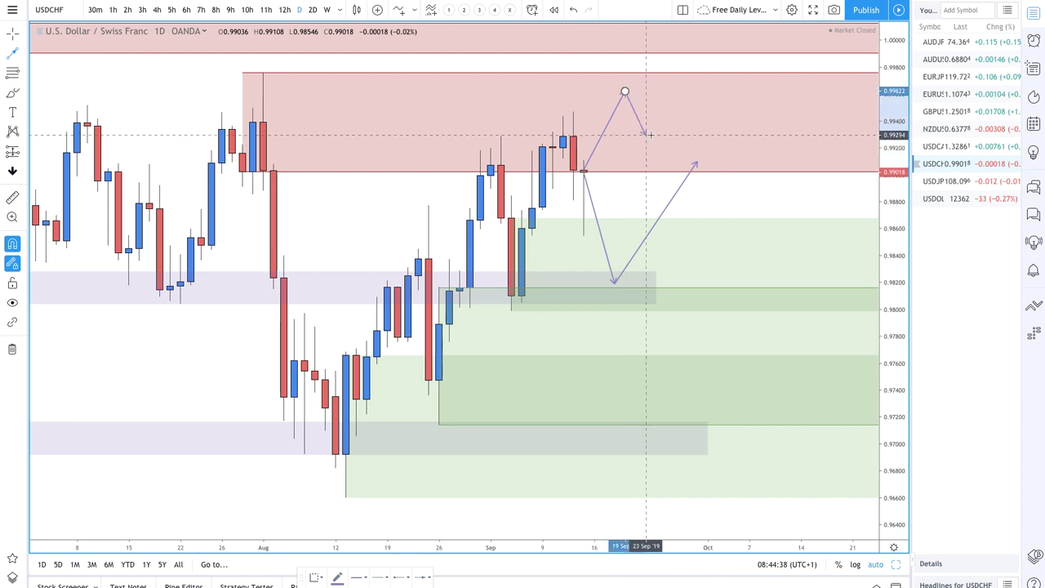
double_click(656, 151)
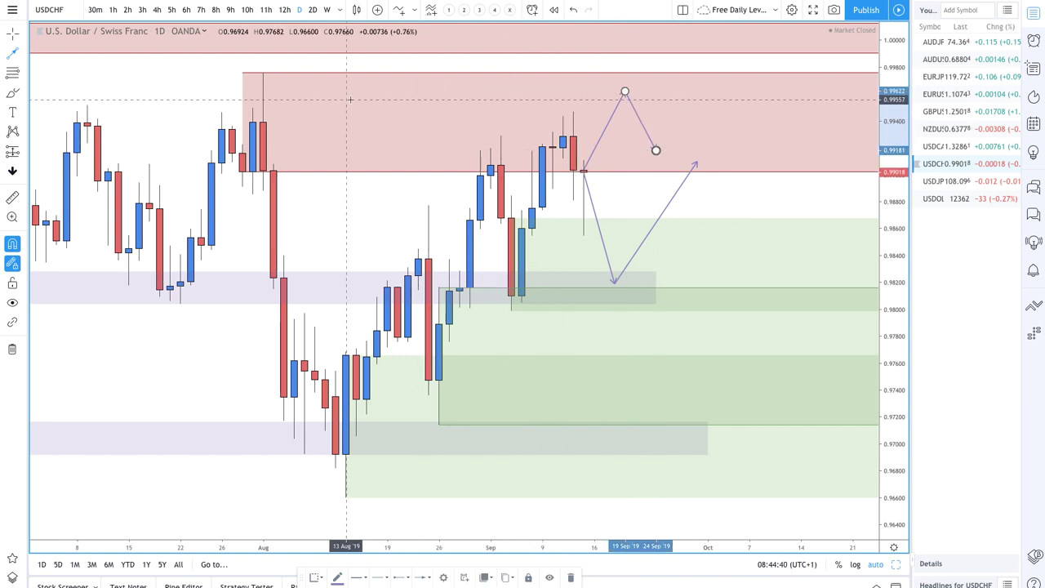
Draw a nearly horizontal USDCHF arrow across the supply zone from about 0.99678 on 6 Aug to about 0.99626 on 17 Sep.
left_click(294, 83)
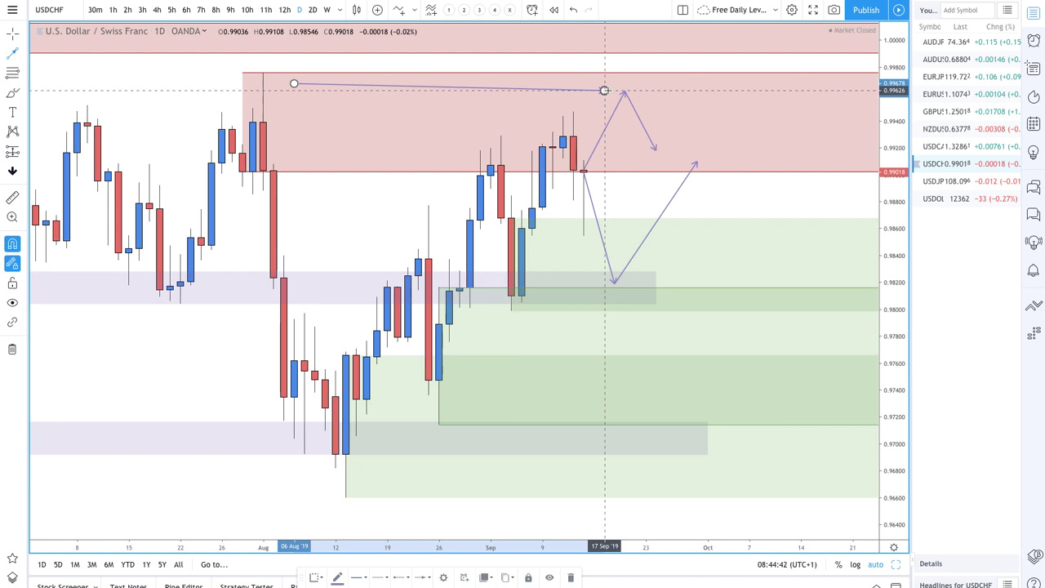
left_click(604, 90)
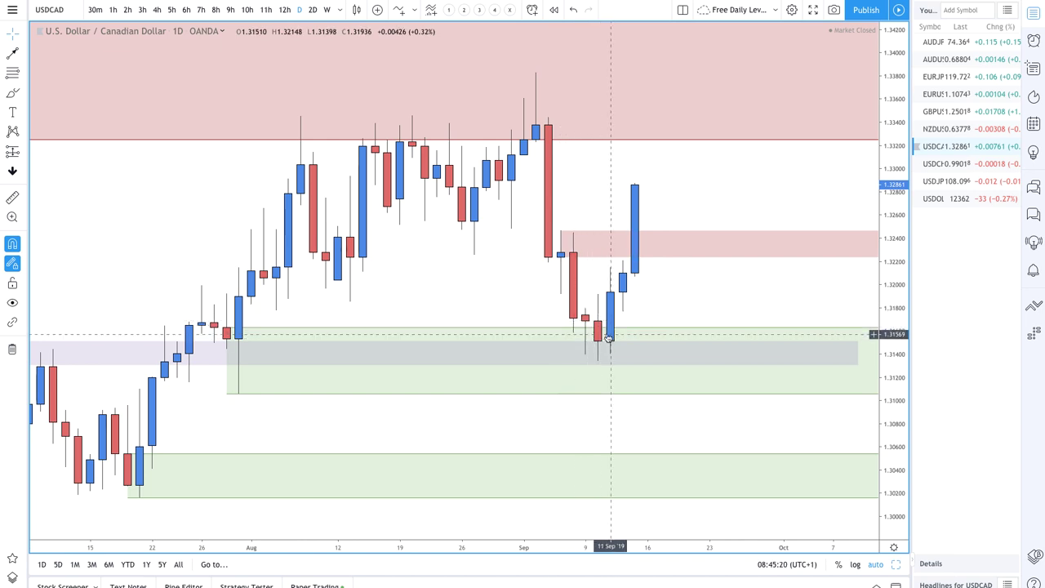
Delete the narrow supply zone that starts at the 5 Sep candle on the daily USDCAD chart.
scroll(583, 336, "down", 3)
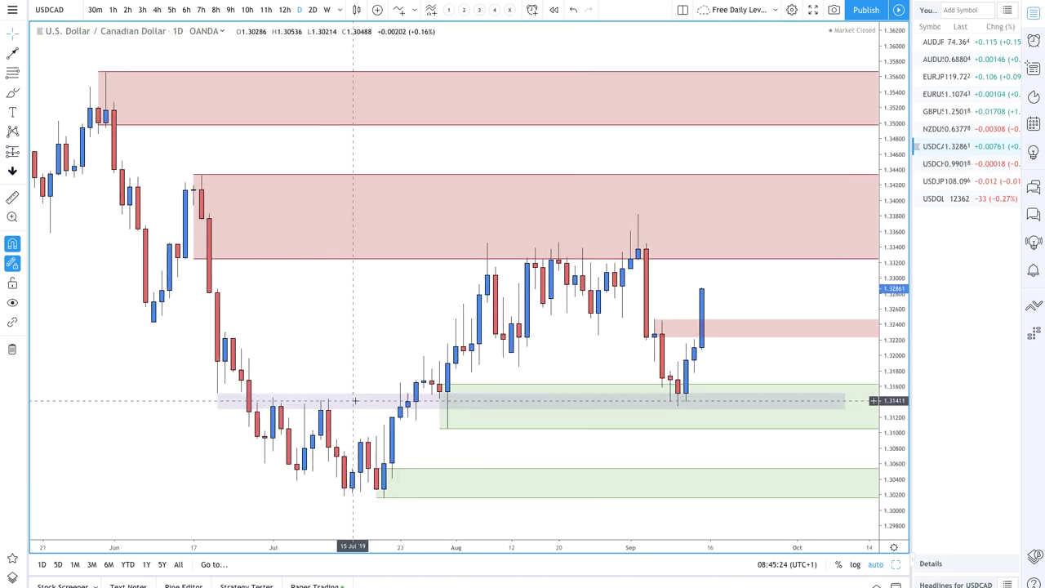
scroll(655, 412, "up", 3)
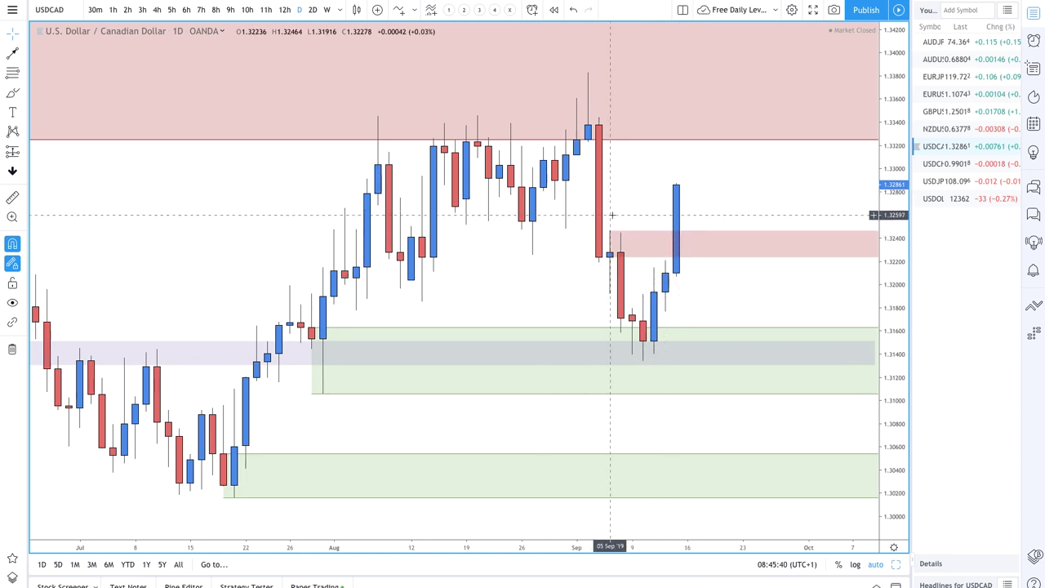
left_click(639, 235)
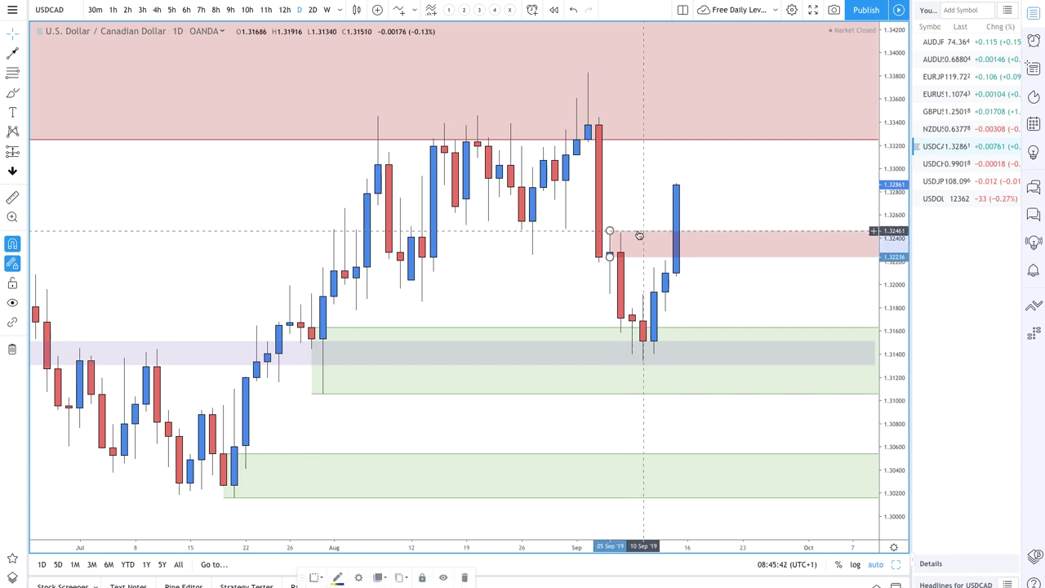
key("Delete")
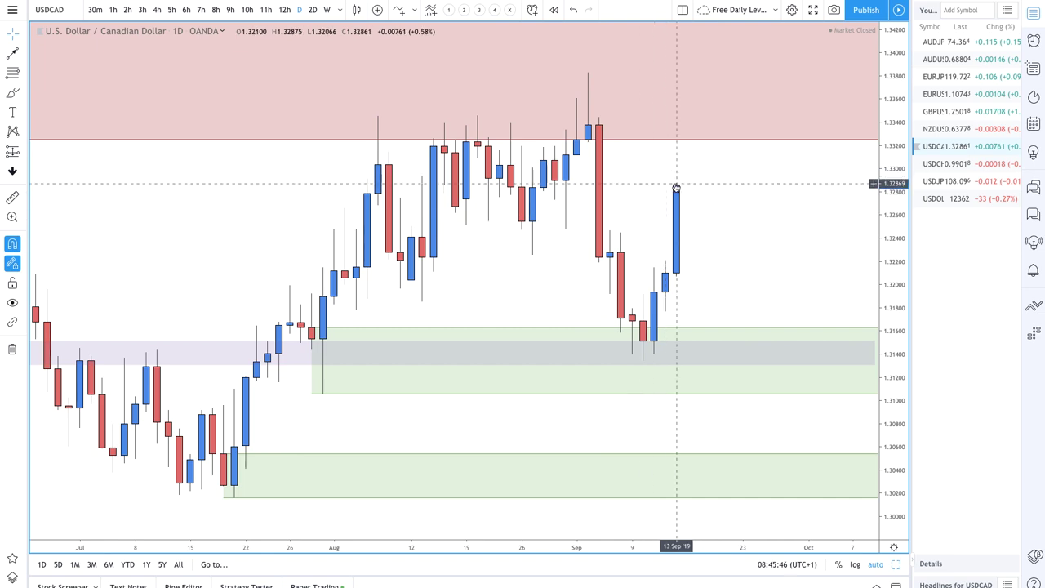
Draw a two-arrow USDCAD path from the 13 Sep candle at 1.32861 down to about 1.31425 on 20 Sep, and back up by 1 Oct.
scroll(674, 187, "down", 4)
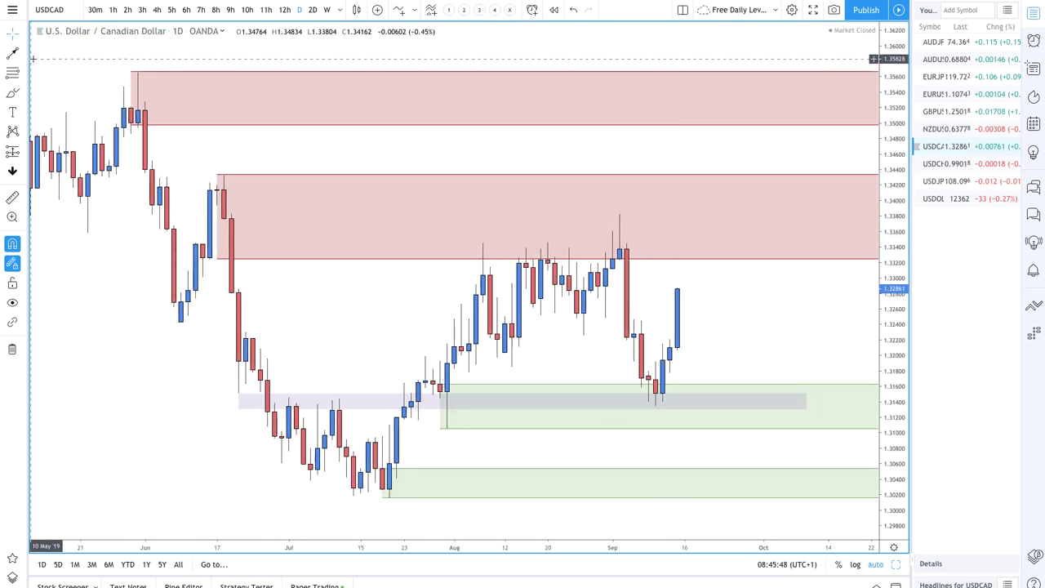
left_click(12, 52)
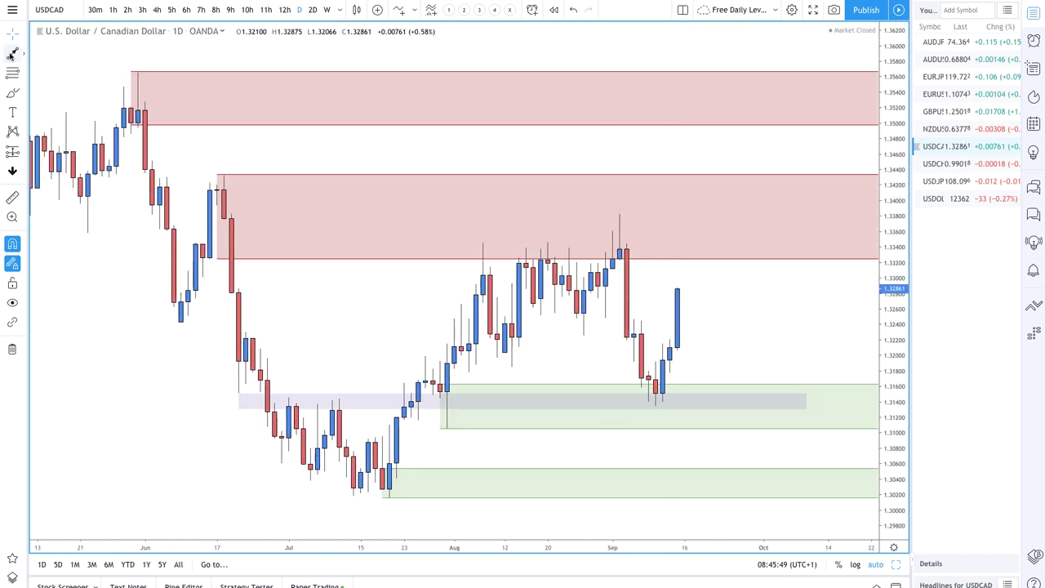
left_click(677, 289)
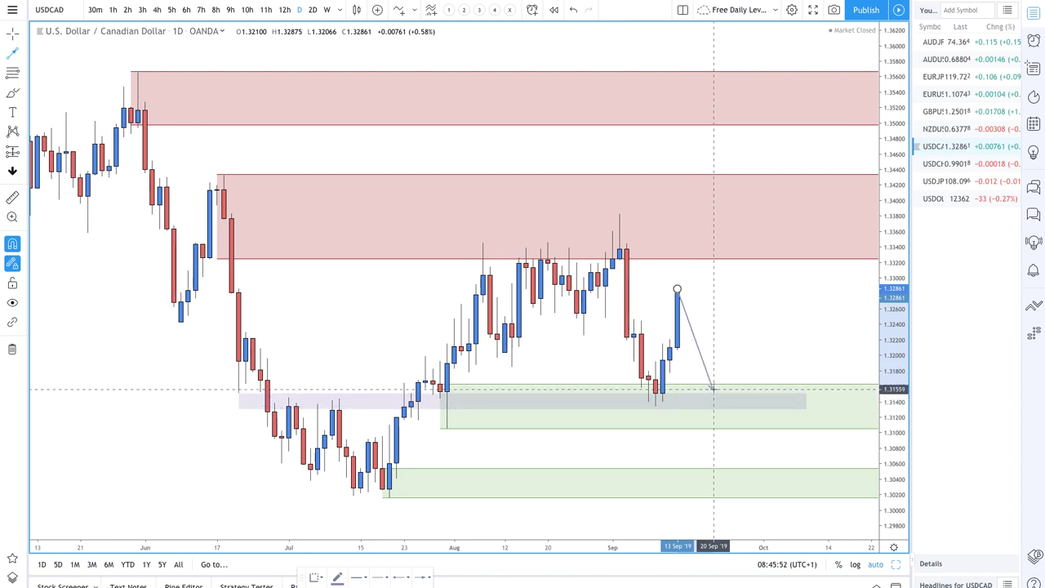
left_click(713, 399)
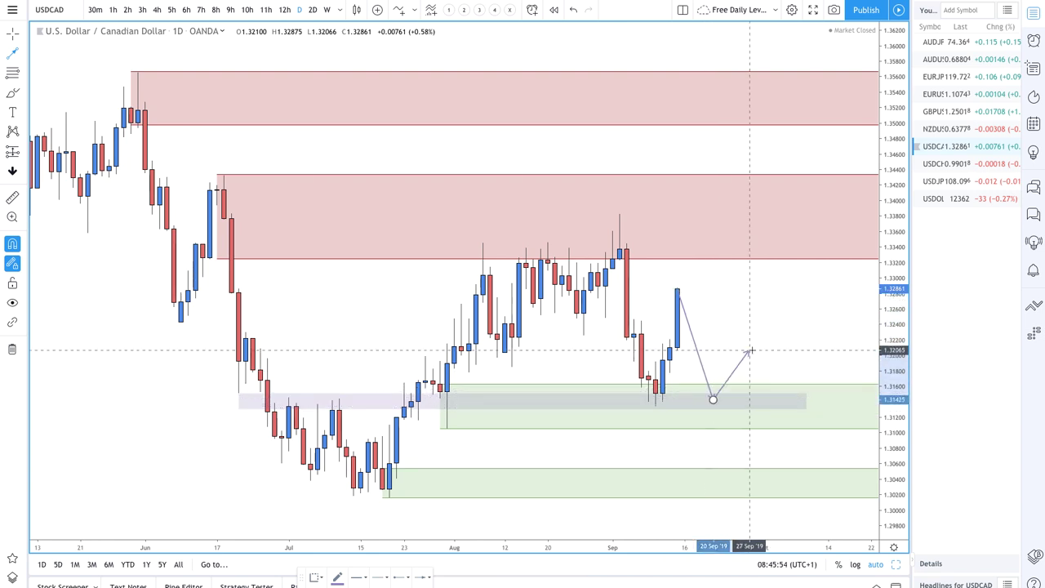
left_click(762, 329)
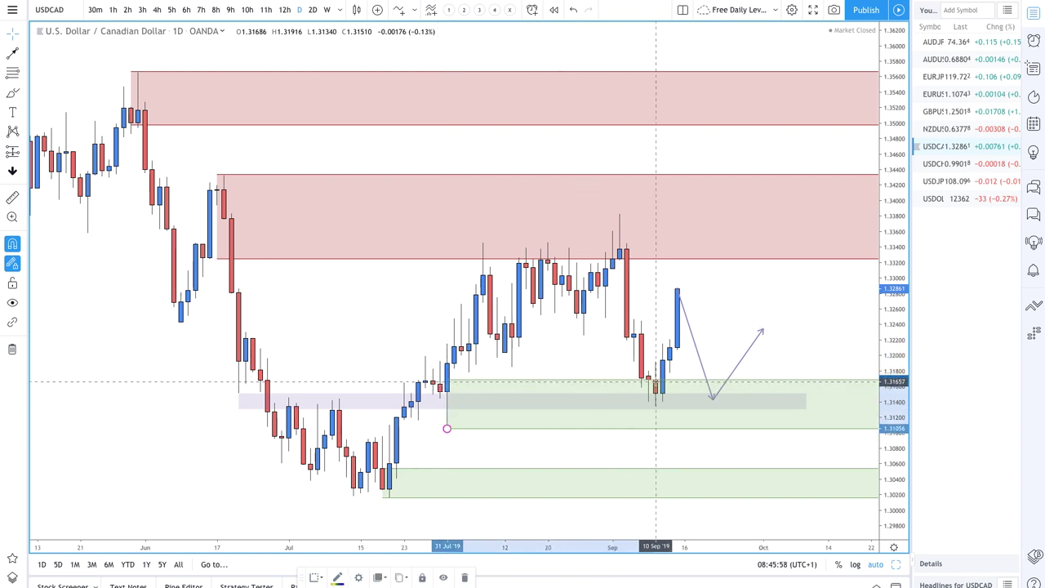
Lower the upper edge of the USDCAD demand zone starting at the 31 Jul candle to 1.31686.
left_click(655, 381)
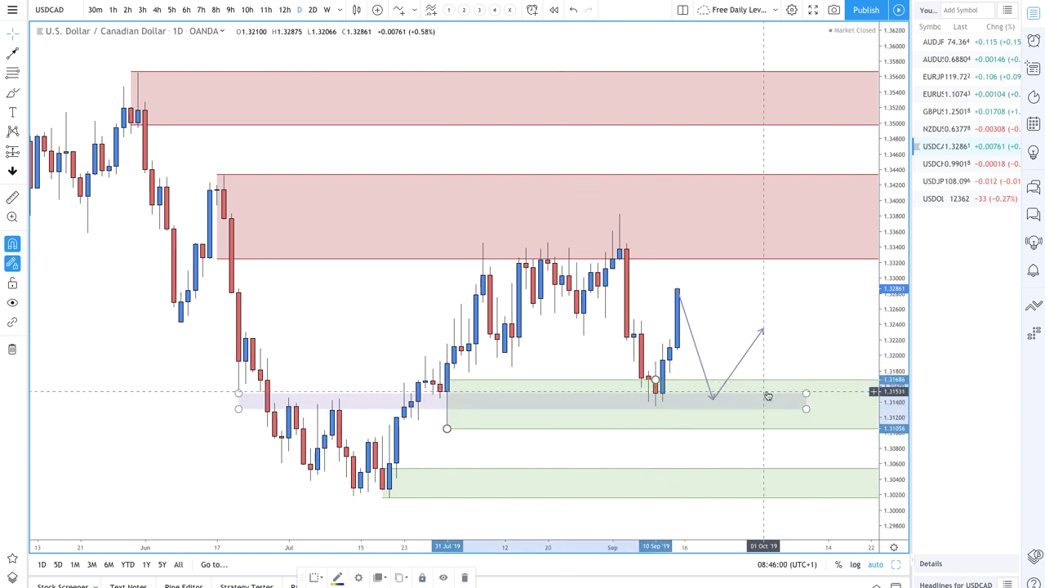
Draw an alternative USDCAD arrow from the 13 Sep candle up into the supply zone at about 1.34010 on 19 Sep.
scroll(767, 396, "up", 5)
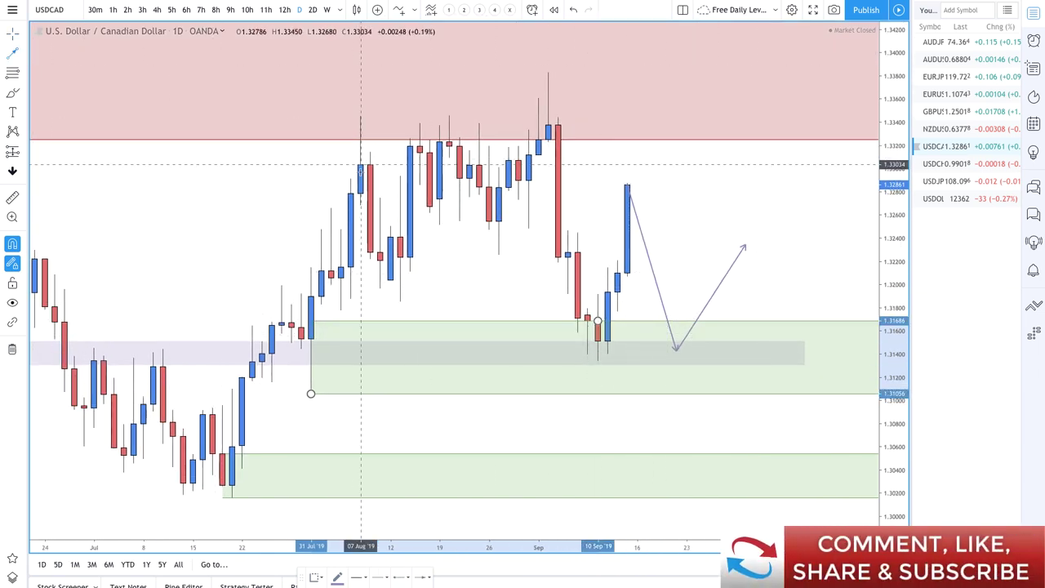
scroll(413, 173, "down", 2)
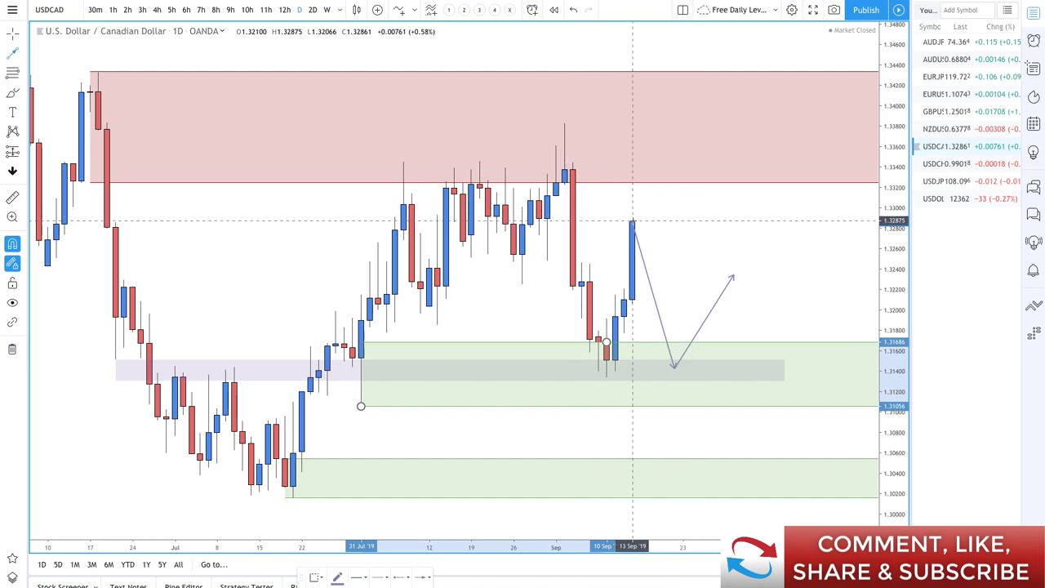
left_click(631, 221)
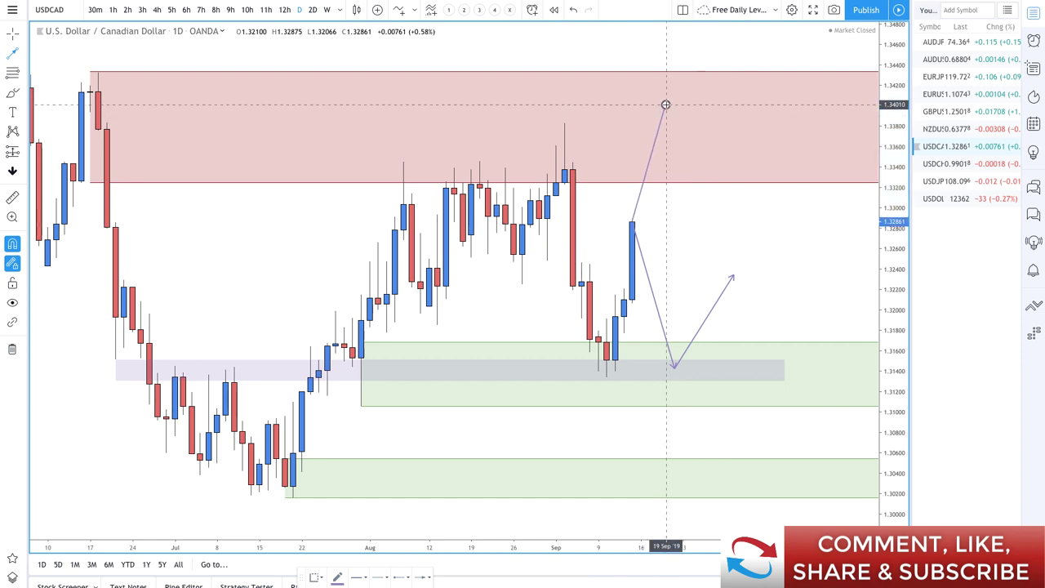
left_click(665, 104)
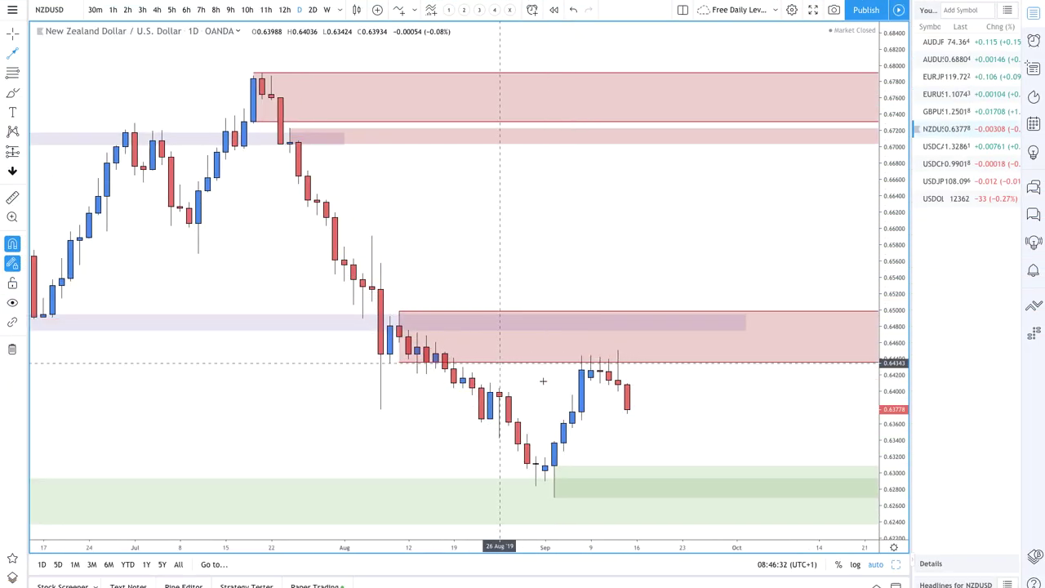
Try a zone with the SUPPLY template on the daily NZDUSD chart from 0.64297 to 0.63656, starting at the 20 Aug candle, and delete it.
scroll(542, 381, "up", 2)
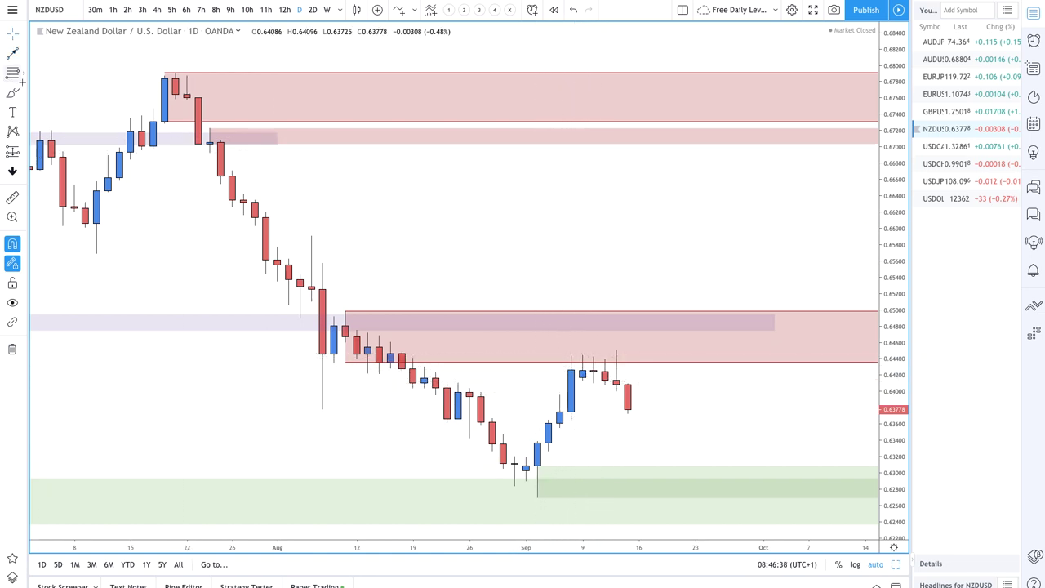
left_click(12, 72)
mouse_move(458, 418)
left_mouse_down()
mouse_move(448, 380)
mouse_move(424, 367)
left_mouse_up()
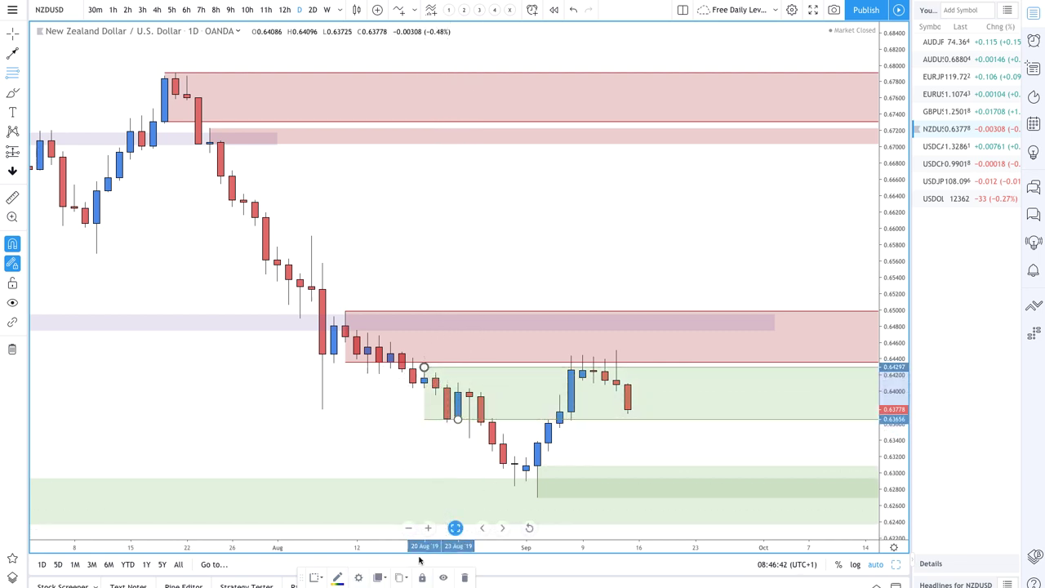
left_click(319, 578)
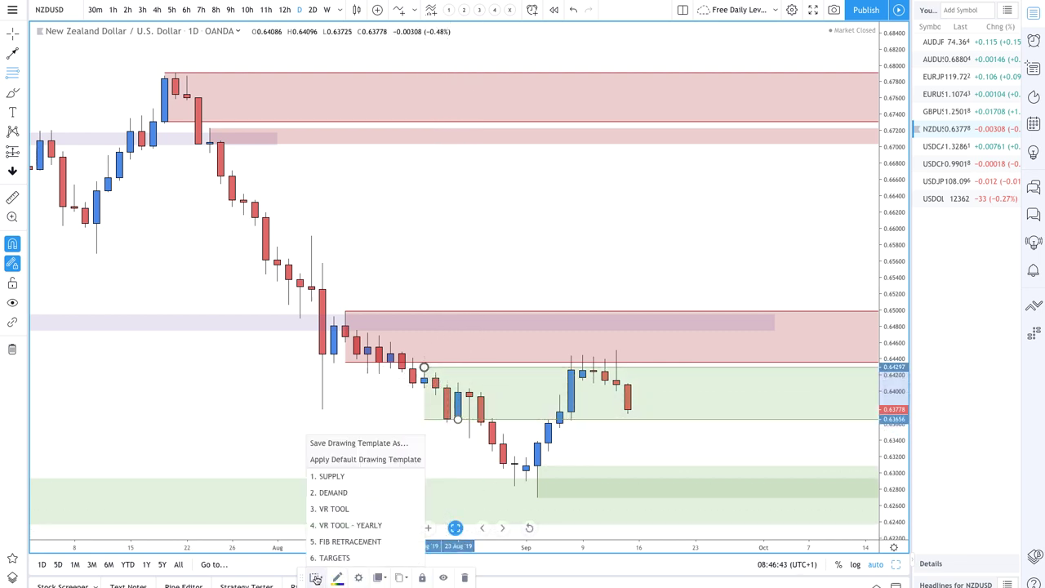
left_click(355, 475)
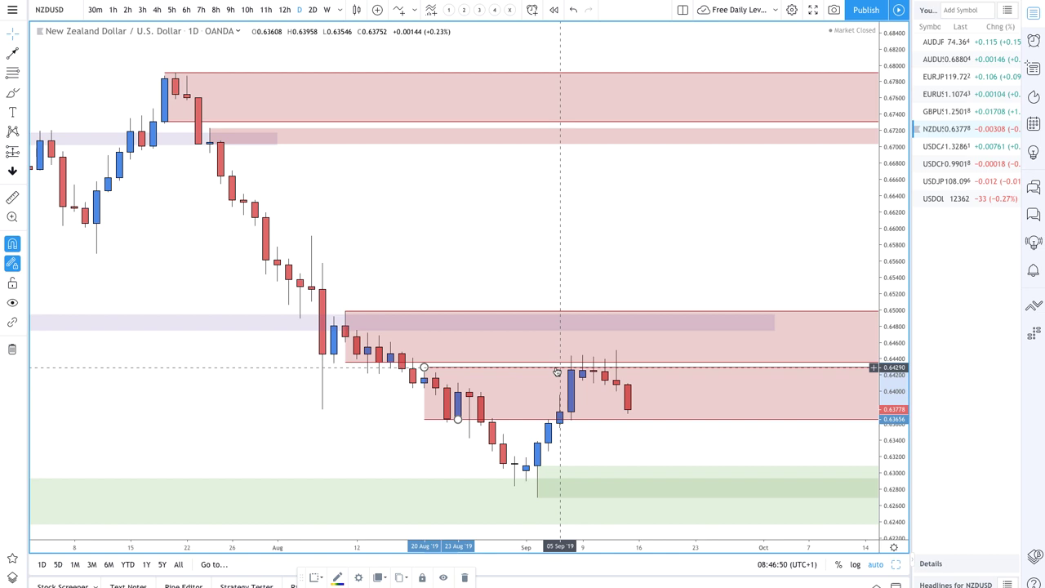
key("Delete")
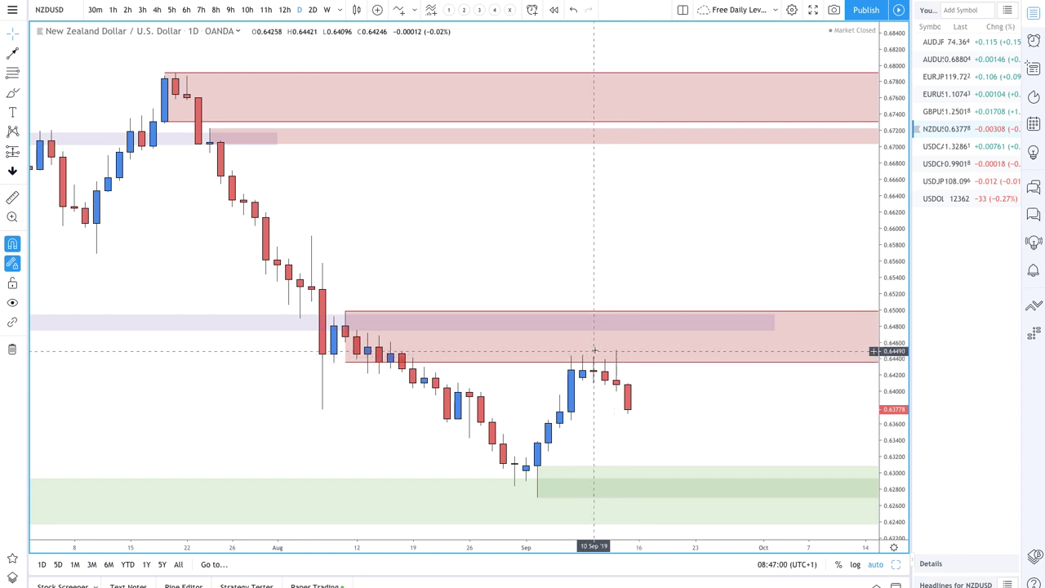
Draw a two-arrow NZDUSD path from the 13 Sep candle at 0.63778 up to about 0.64918 on 17 Sep, and down to 0.64076 on 19 Sep.
scroll(626, 353, "up", 1)
scroll(626, 351, "up", 2)
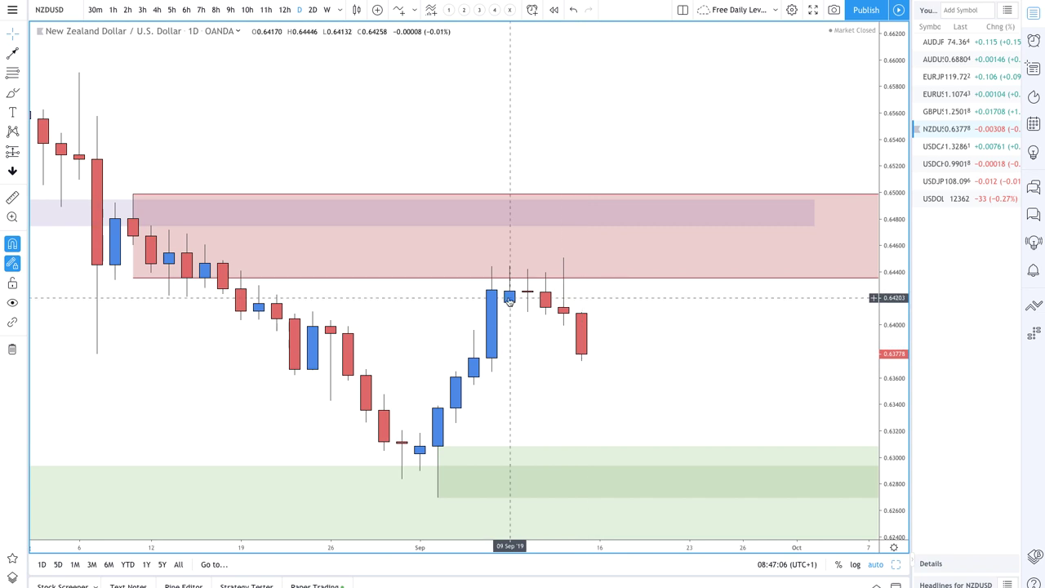
scroll(506, 400, "down", 1)
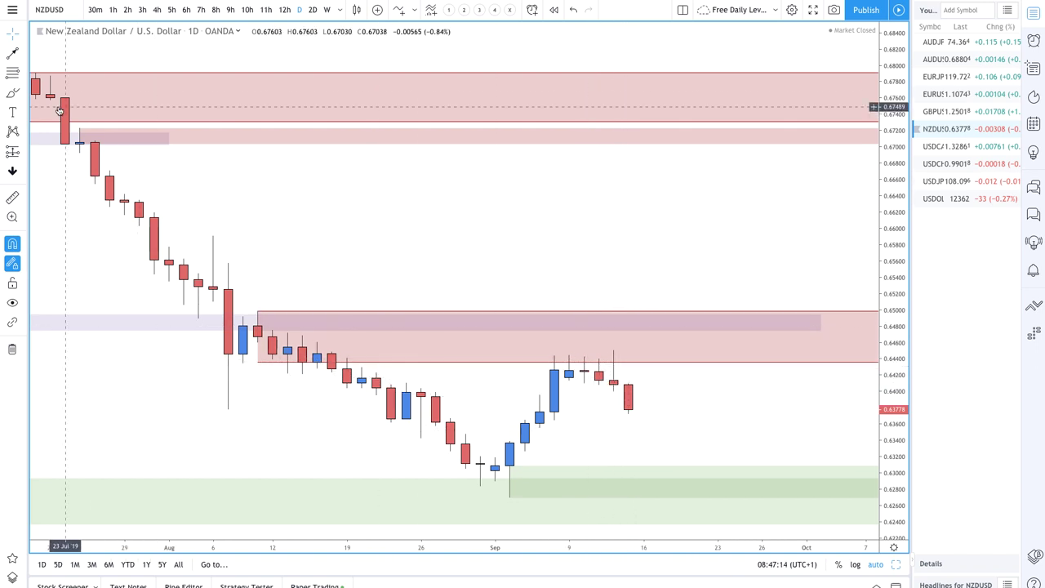
key("alt+t")
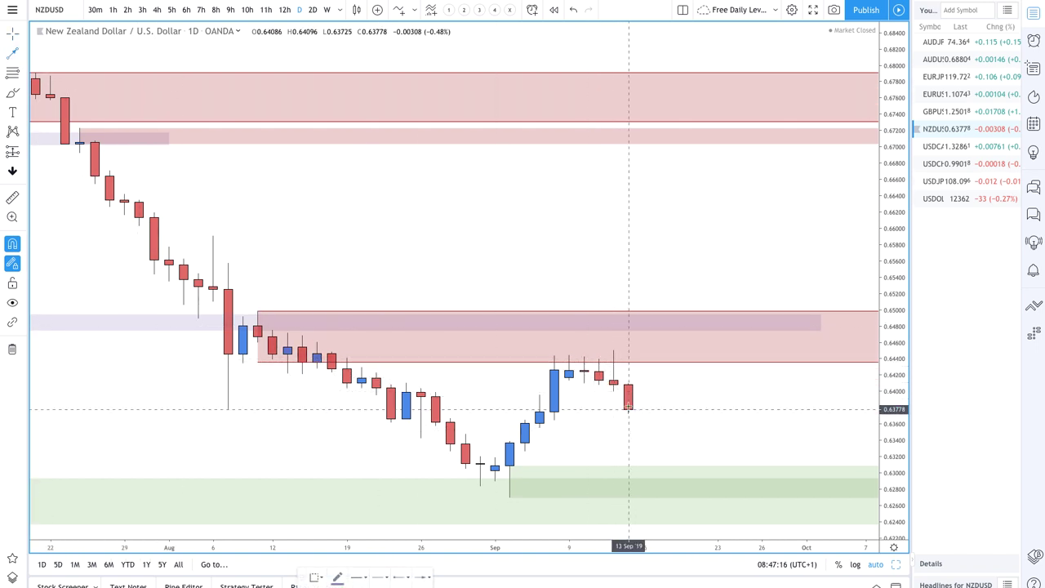
left_click(628, 408)
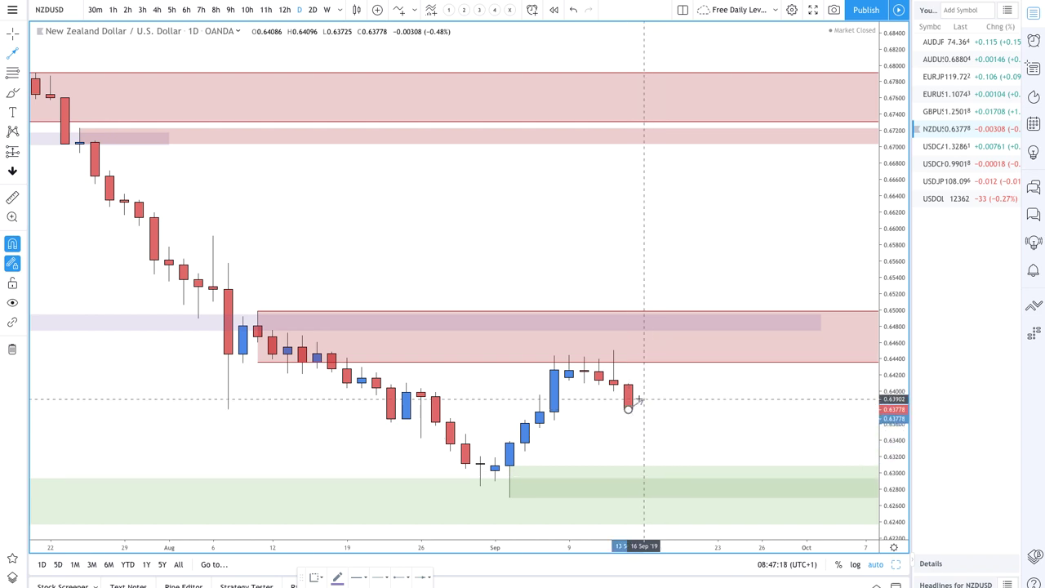
left_click(658, 318)
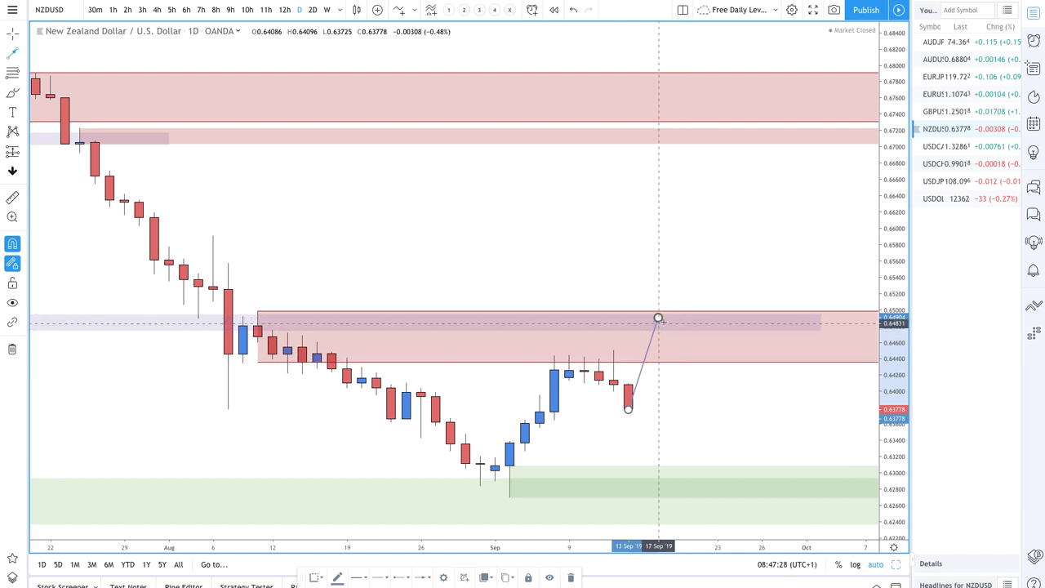
left_click(687, 384)
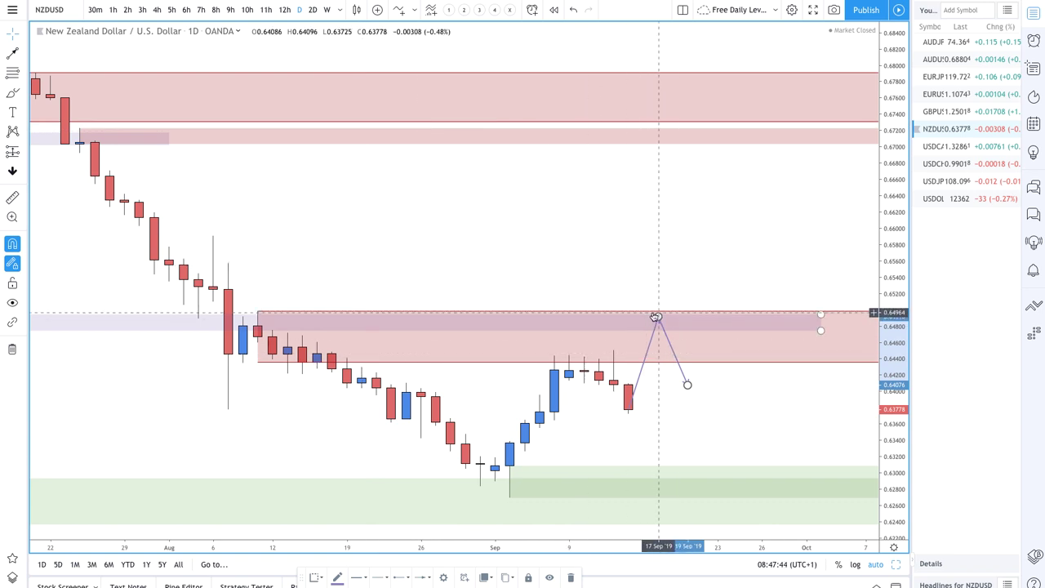
Draw an alternative two-arrow NZDUSD path from the 13 Sep candle at 0.63778 down to about 0.62947 on 17 Sep, and back up.
scroll(614, 314, "down", 1)
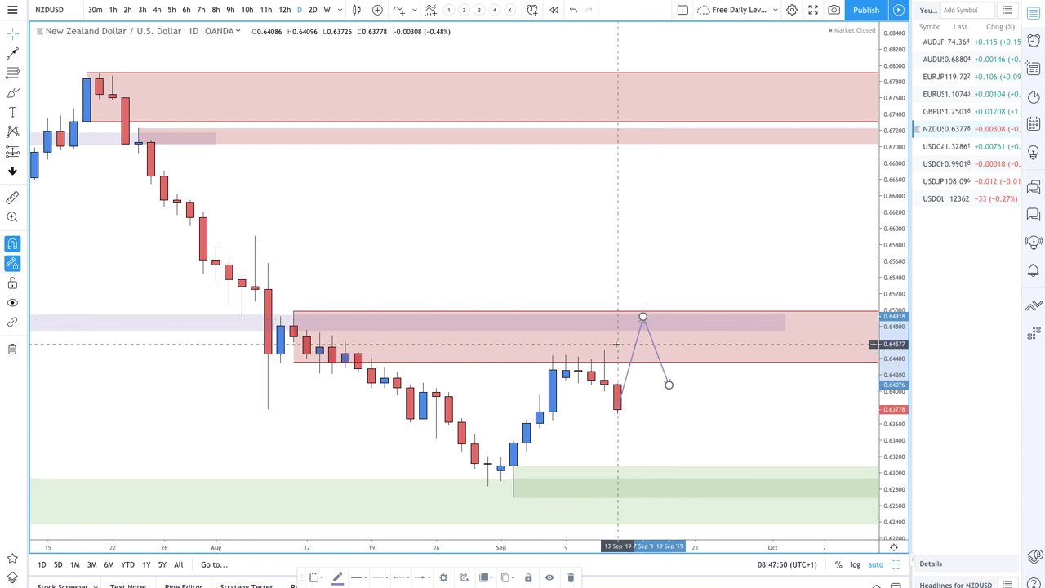
scroll(615, 344, "down", 1)
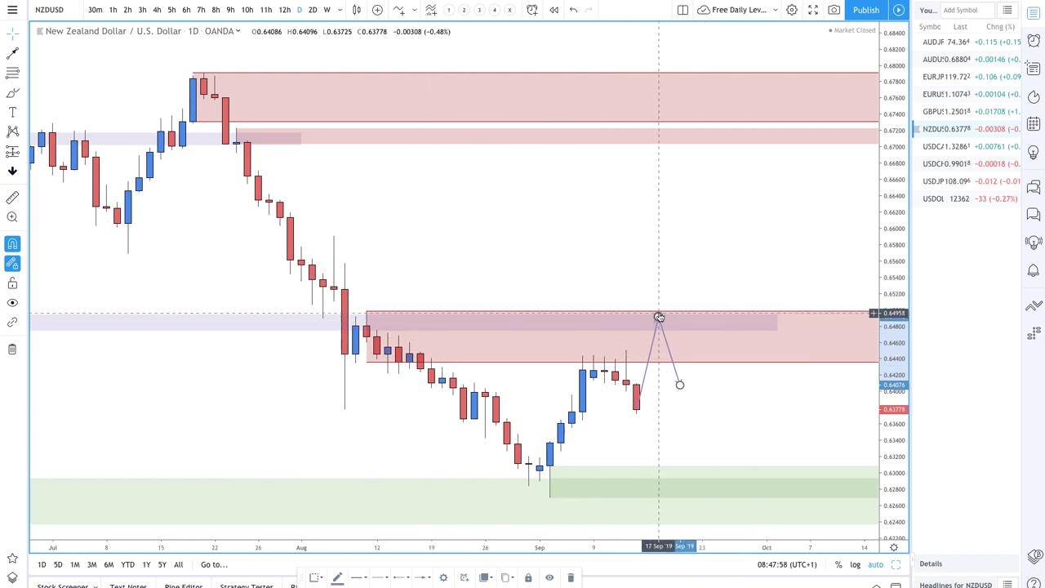
scroll(653, 318, "up", 2)
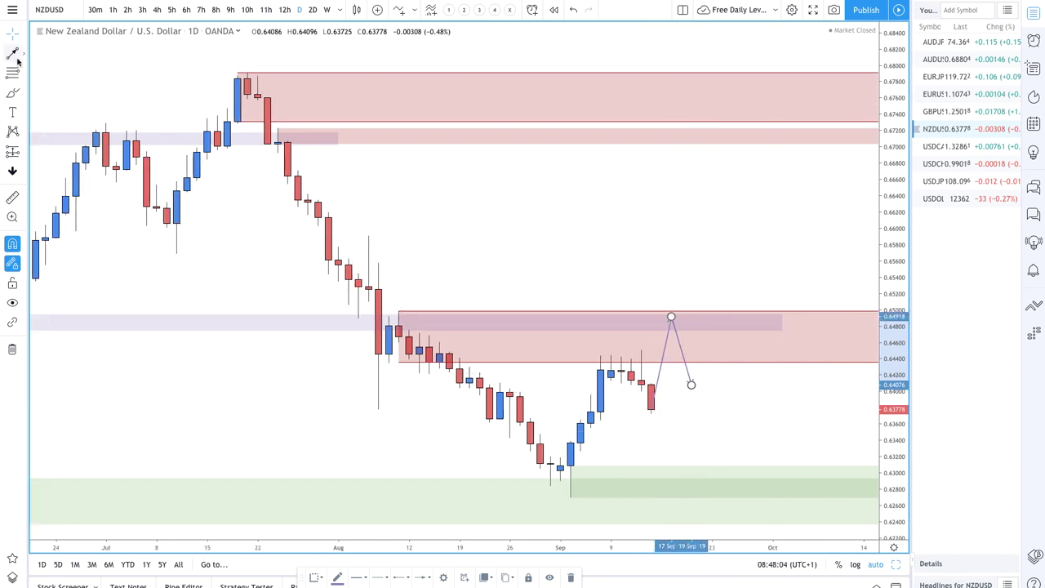
left_click(651, 408)
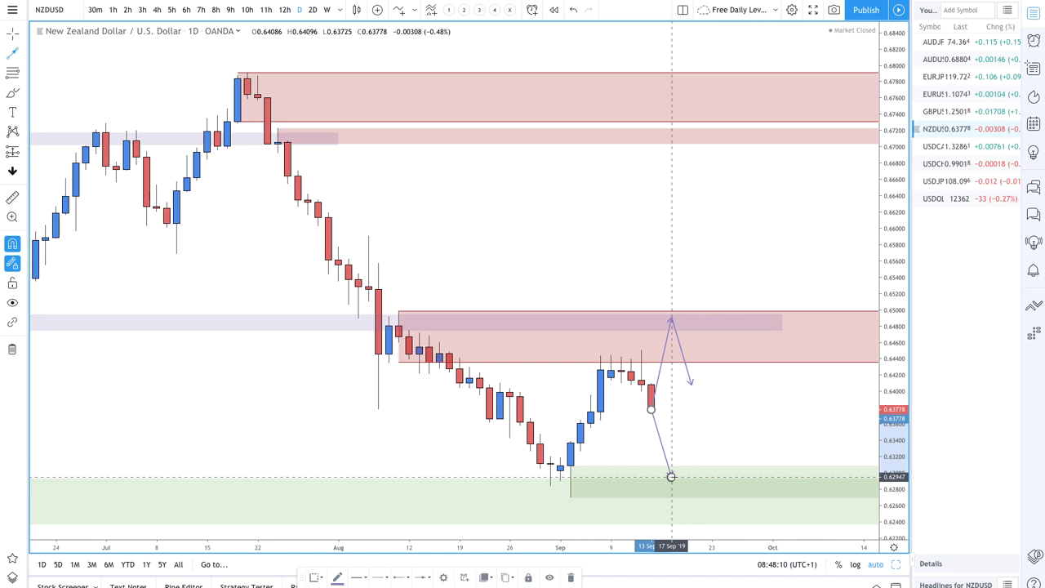
left_click(671, 477)
double_click(732, 422)
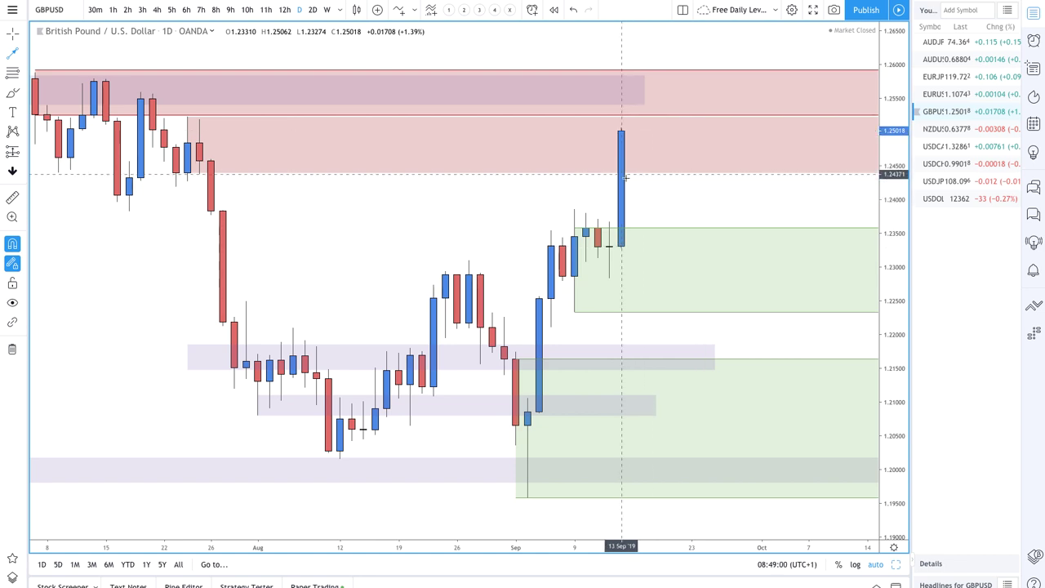
Draw a two-arrow GBPUSD path from the 13 Sep candle at 1.25018 down to about 1.23402 on 19 Sep, and up to 1.24188 on 24 Sep.
left_click_drag(647, 243, 659, 288)
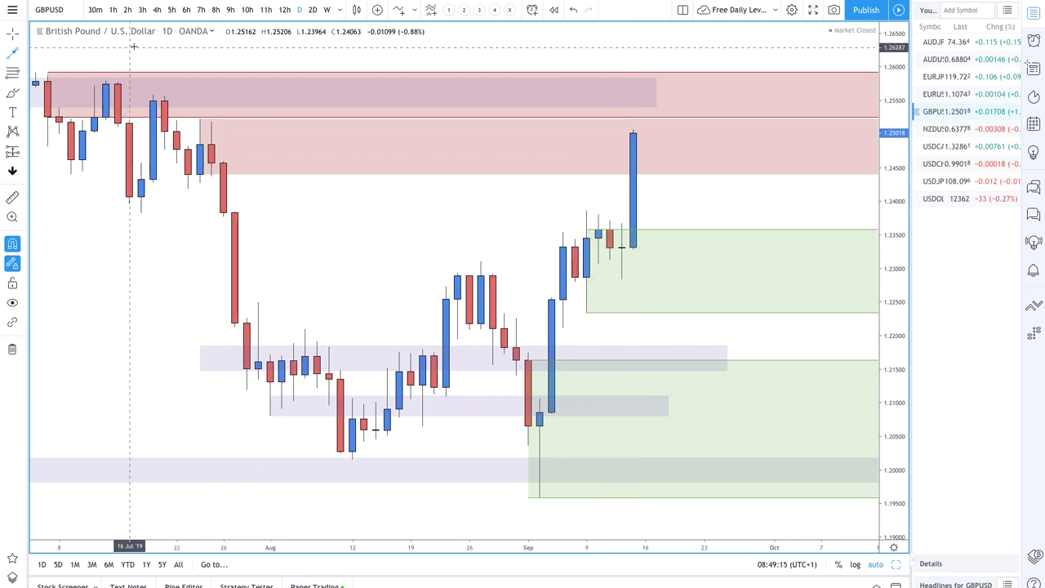
left_click(23, 53)
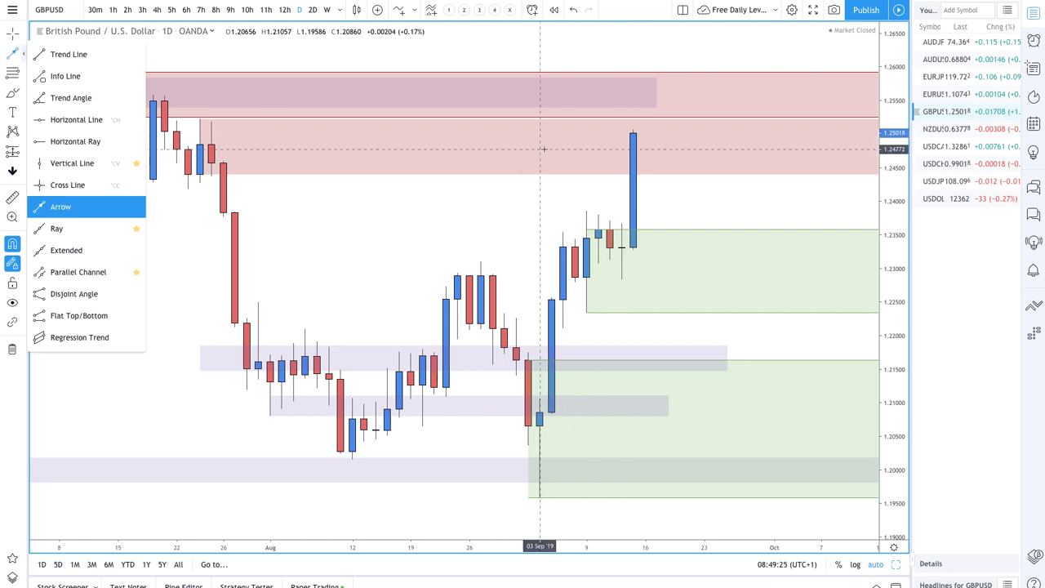
left_click(632, 133)
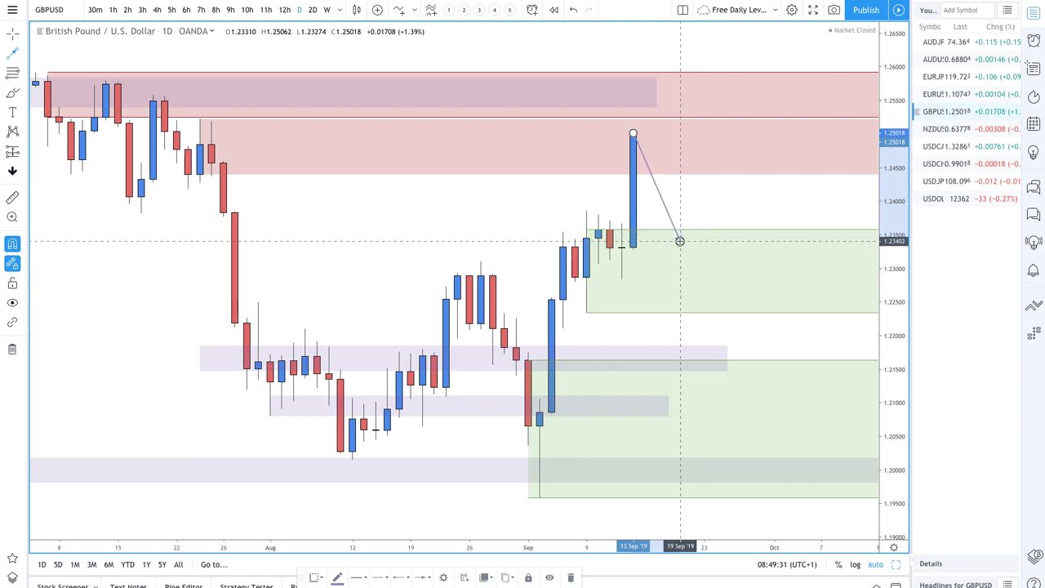
left_click(680, 240)
double_click(716, 187)
Draw a rectangle with the CPR template on GBPUSD from 11 Jul to 1 Oct, between about 1.23834 and 1.23474.
scroll(555, 240, "down", 3)
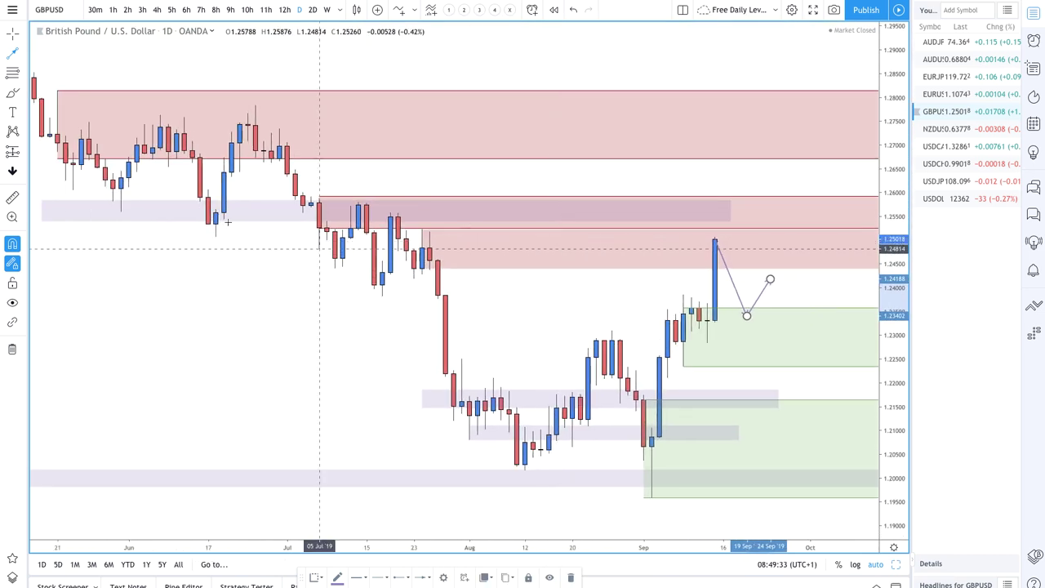
left_click(24, 92)
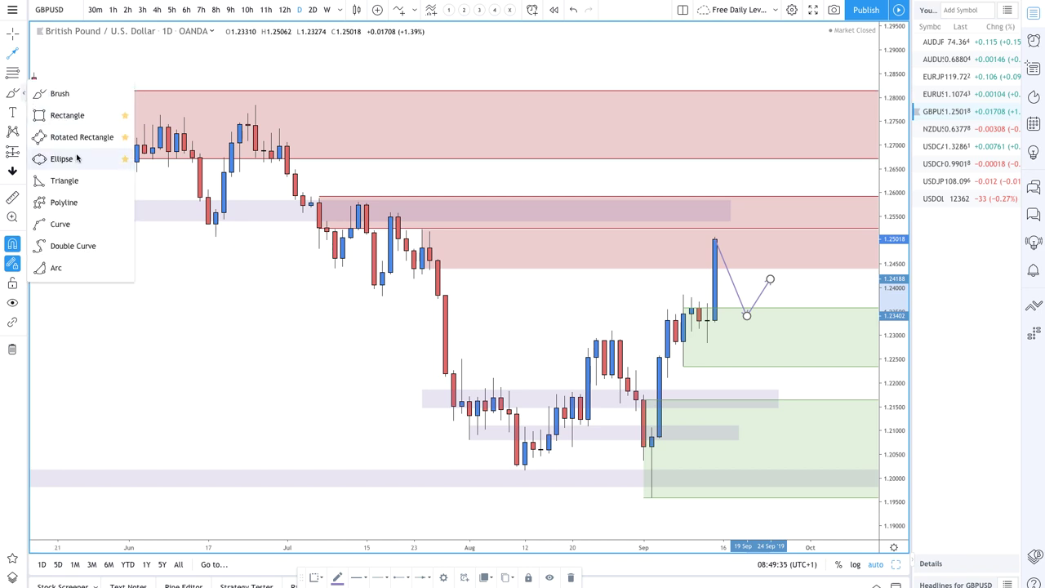
left_click(69, 116)
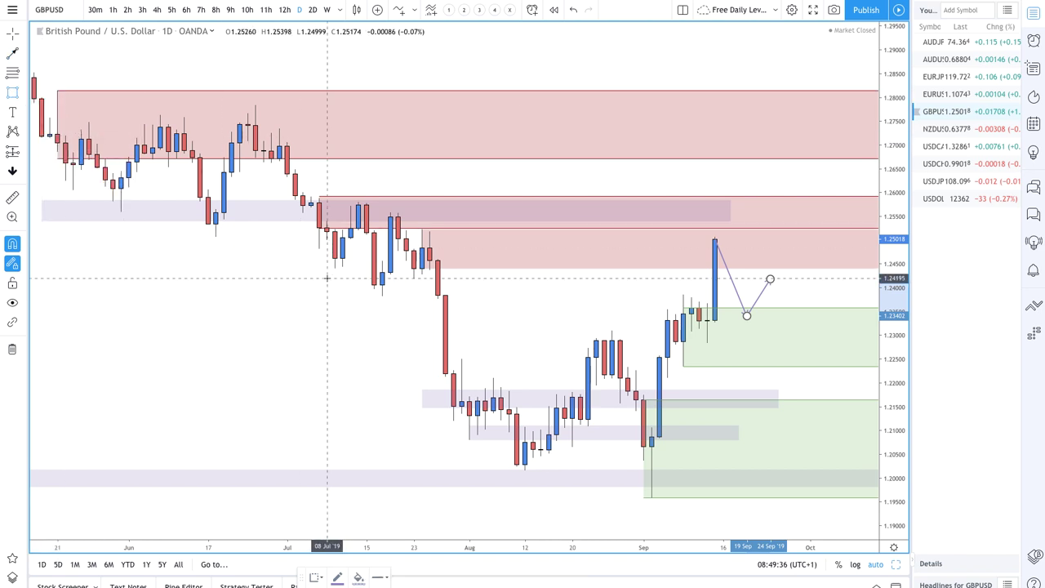
left_click(381, 295)
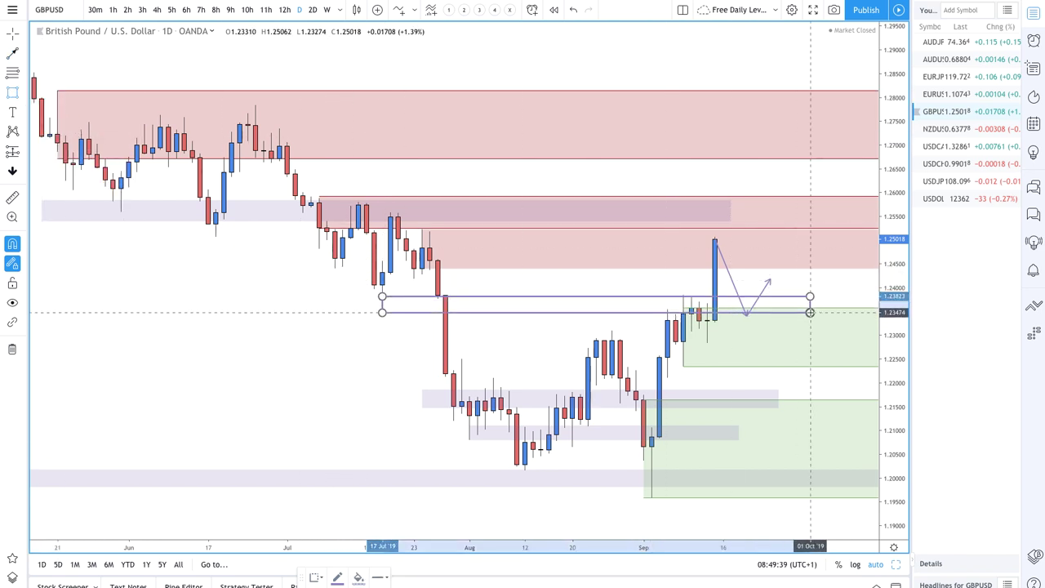
left_click(809, 312)
left_click(315, 578)
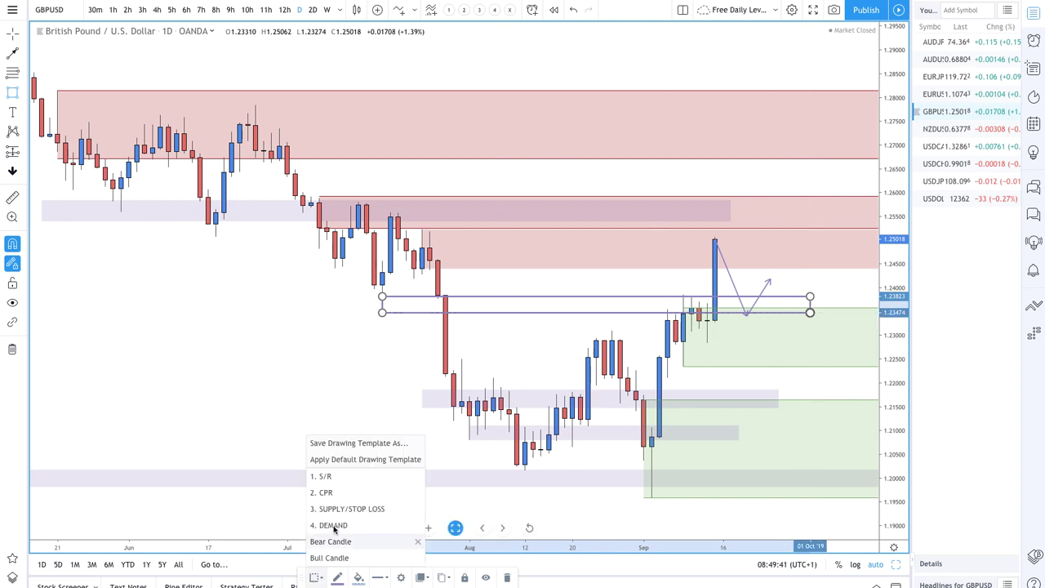
left_click(338, 492)
scroll(386, 404, "up", 2)
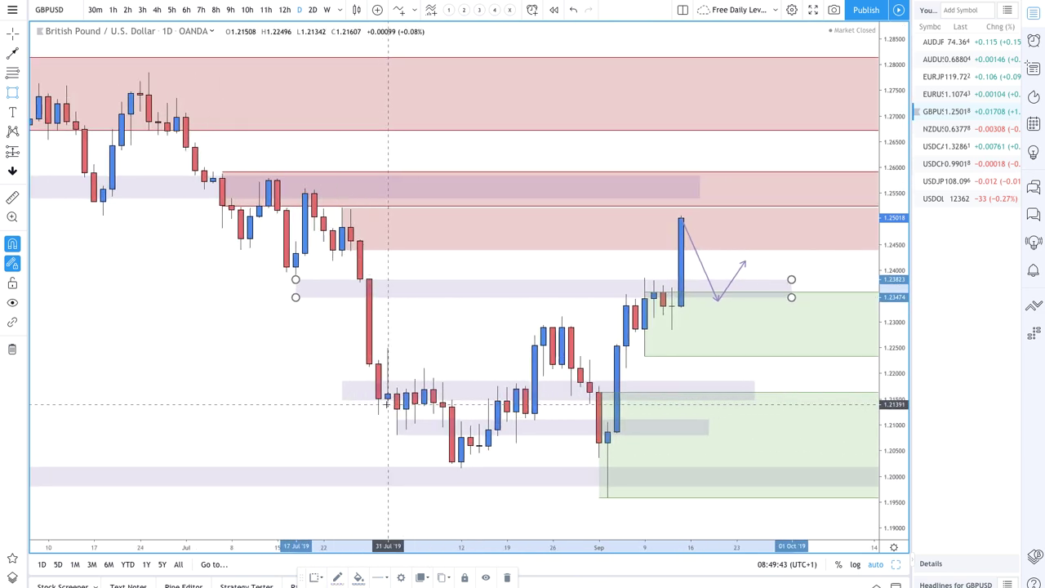
left_click_drag(251, 280, 212, 278)
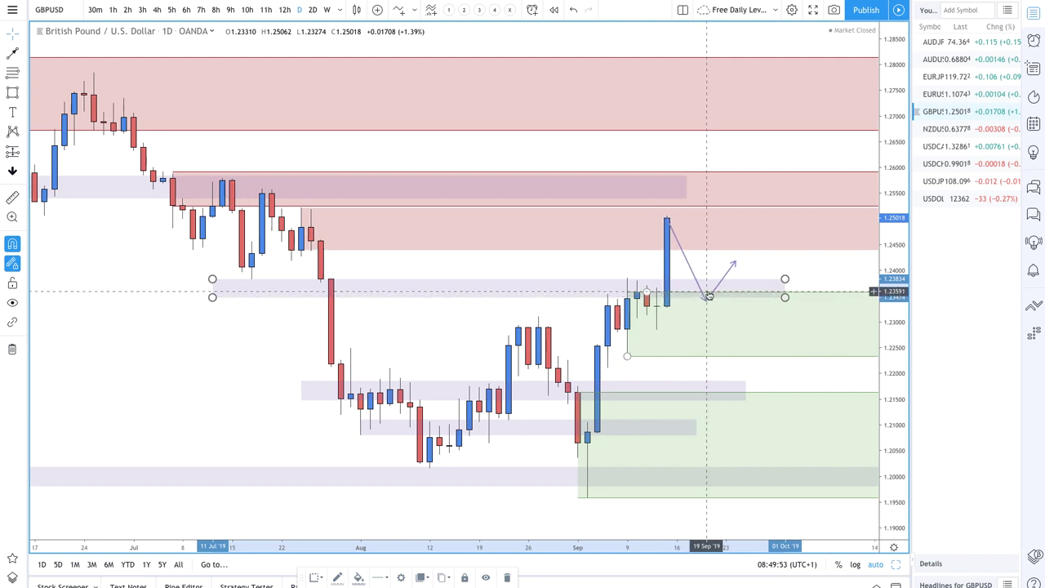
Extend the GBPUSD purple zone inside the 1.25500 supply area to 2 Oct, with its lower edge at about 1.25346.
scroll(698, 270, "up", 3)
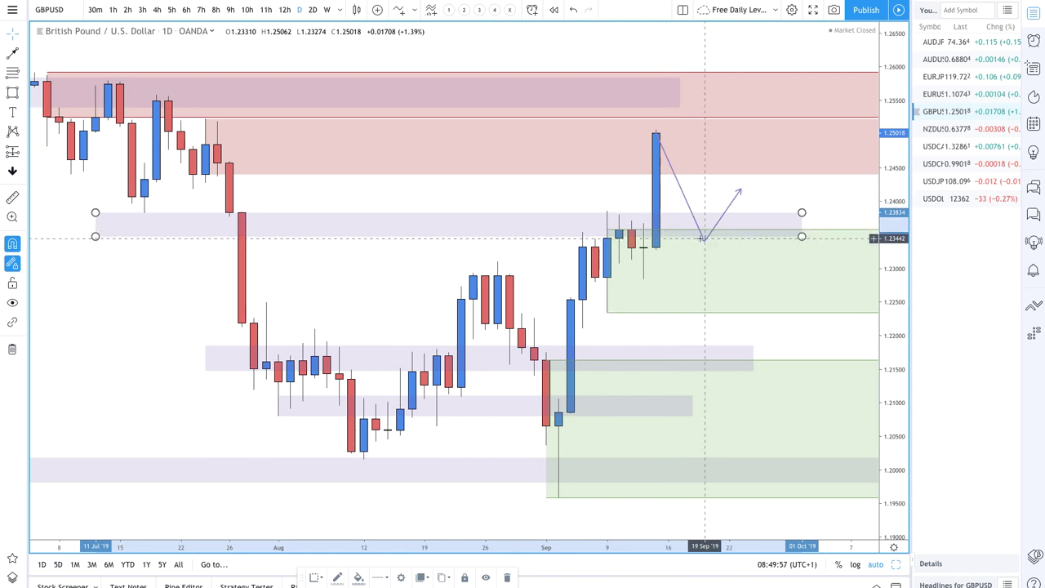
scroll(702, 242, "down", 1)
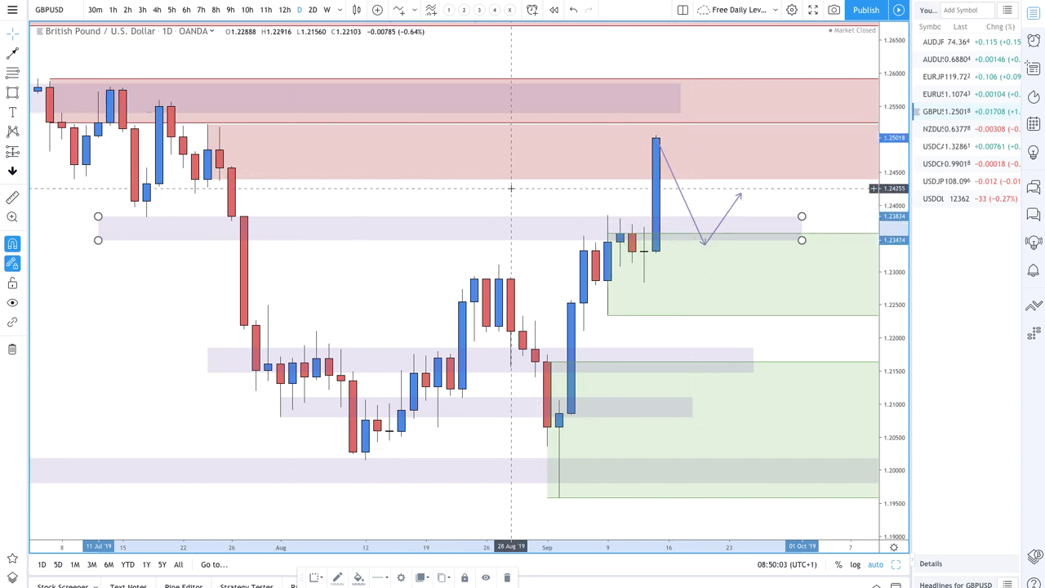
scroll(500, 242, "down", 2)
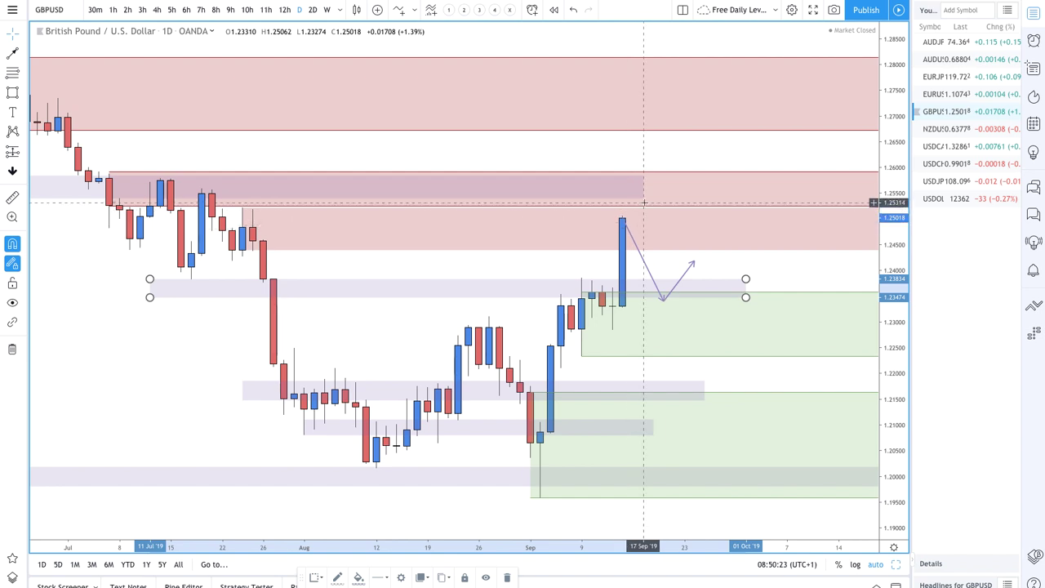
left_click_drag(643, 199, 756, 201)
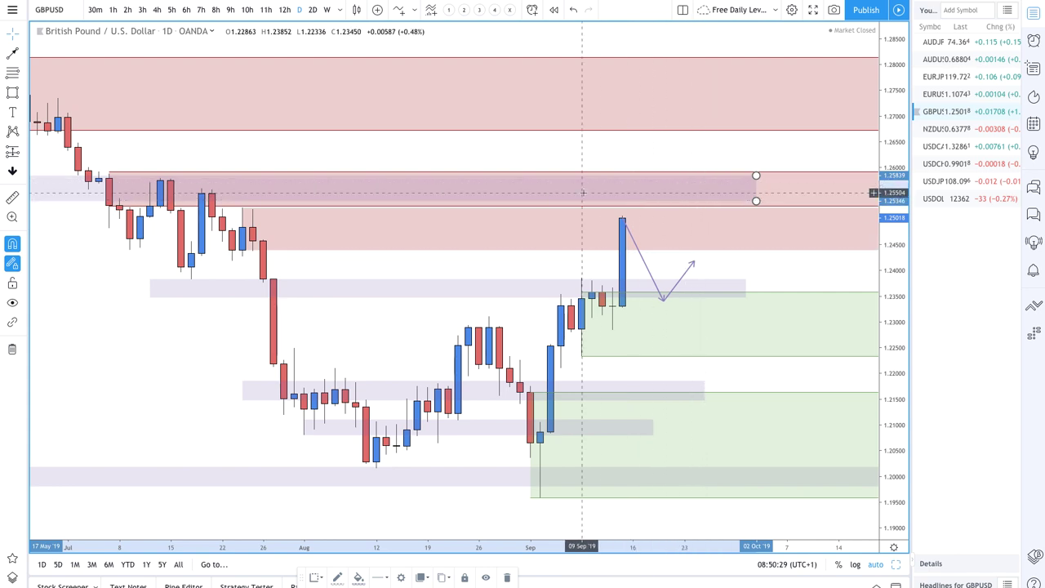
scroll(625, 216, "down", 1)
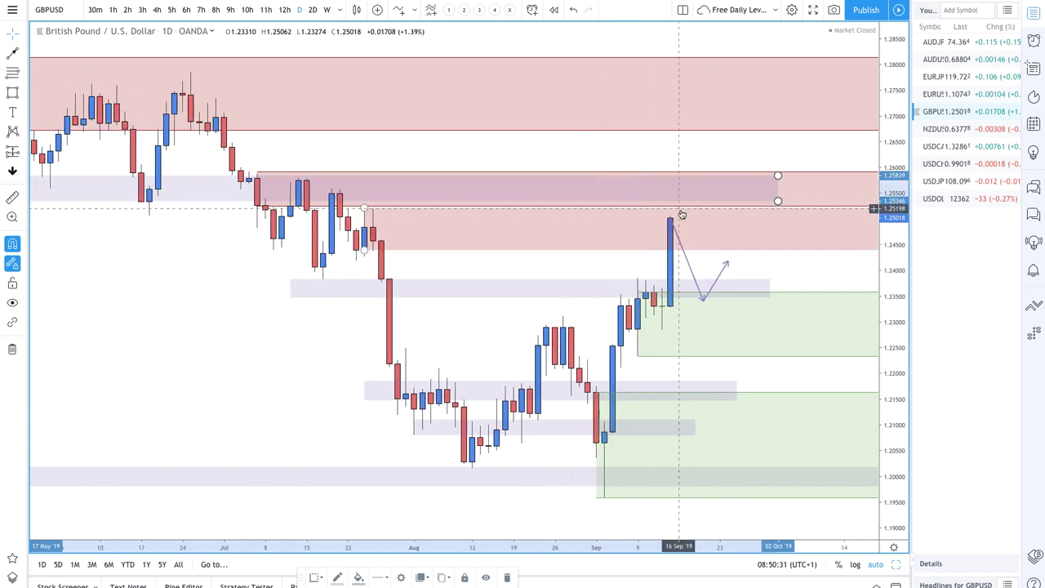
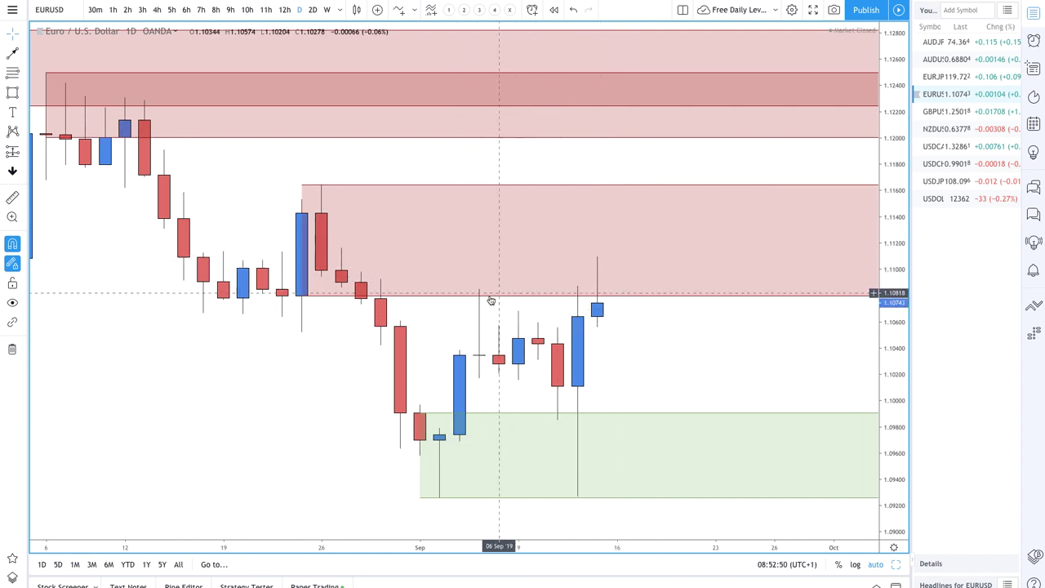
scroll(612, 235, "down", 2)
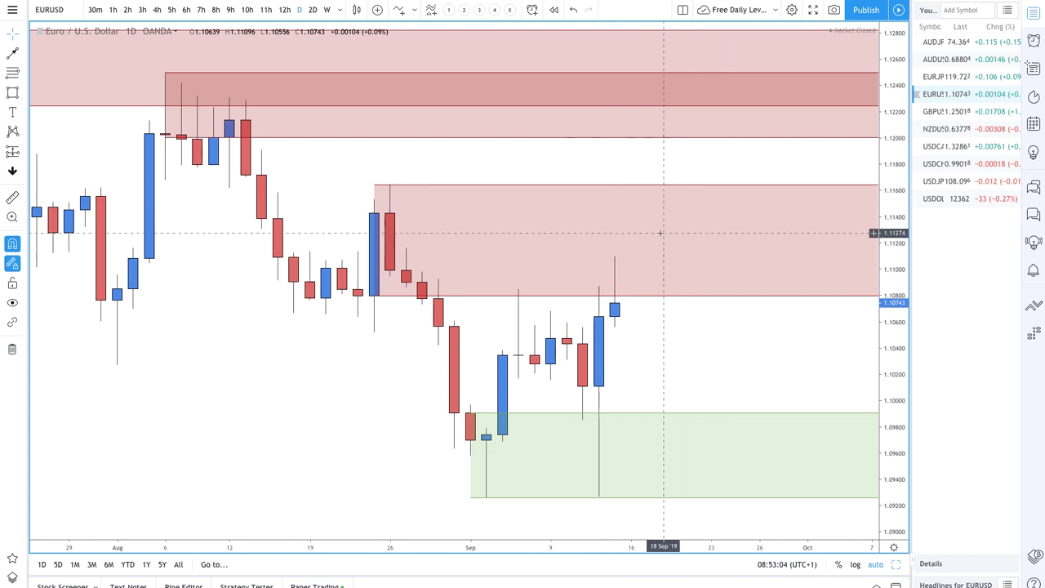
scroll(660, 233, "down", 4)
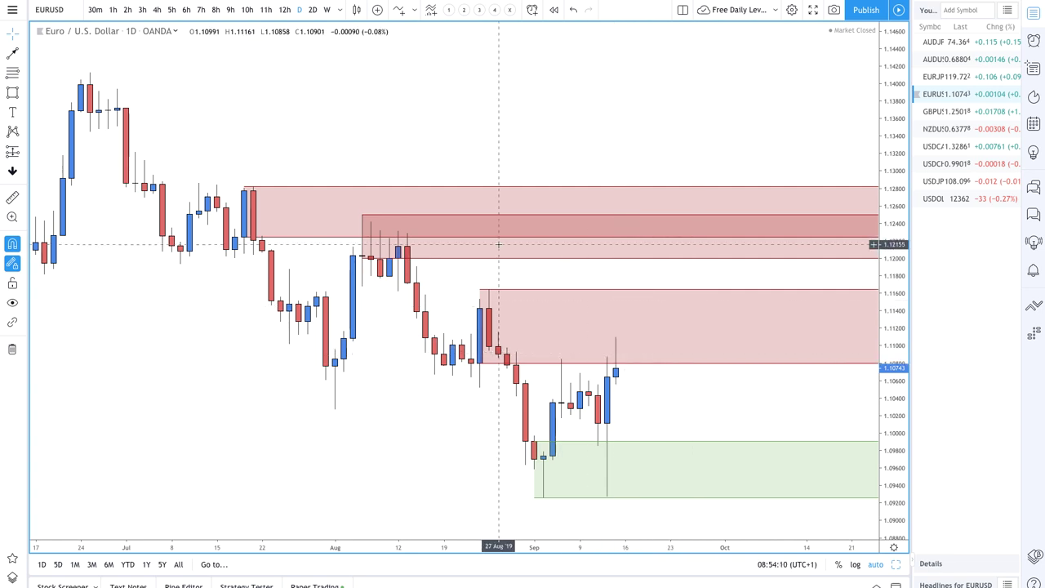
scroll(489, 240, "up", 3)
left_click(13, 54)
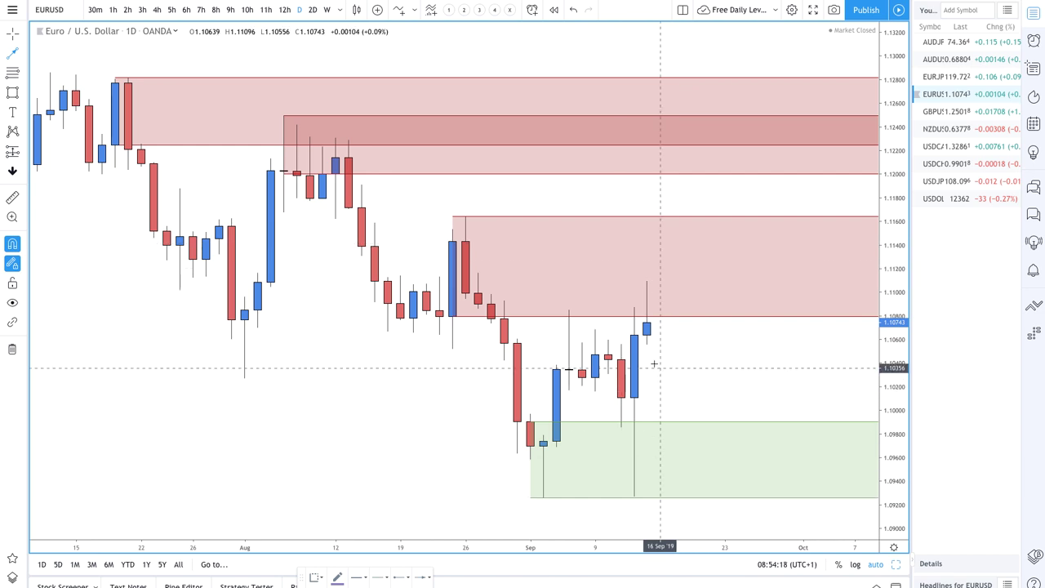
mouse_move(647, 322)
left_mouse_down()
mouse_move(684, 427)
mouse_move(683, 401)
left_mouse_up()
key("Escape")
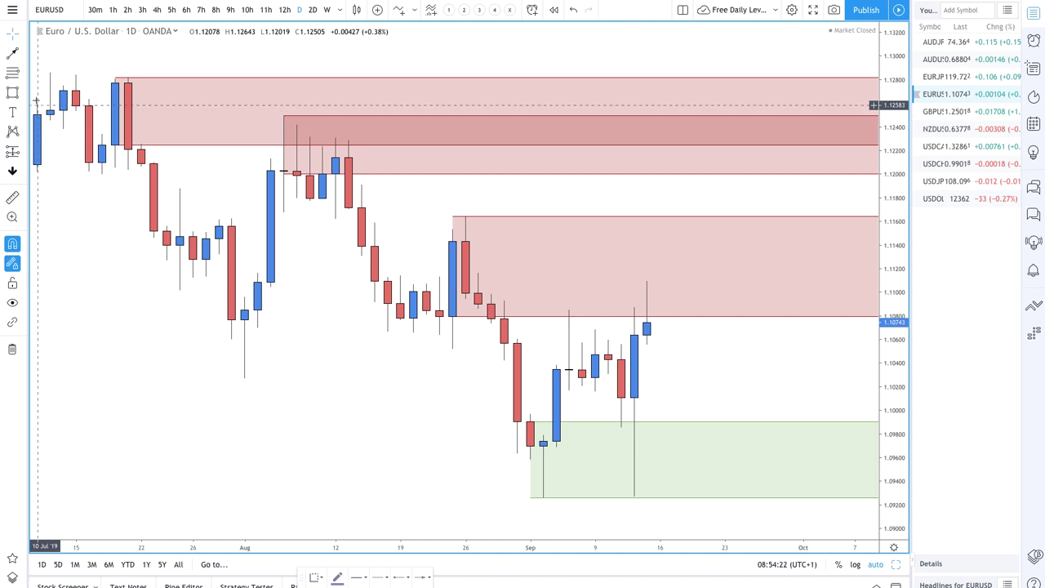
Draw a EURUSD zone from 1.10432 at the 11 Sep candle to the 12 Sep low at 1.09268, and apply the DEMAND template.
left_click_drag(621, 359, 633, 496)
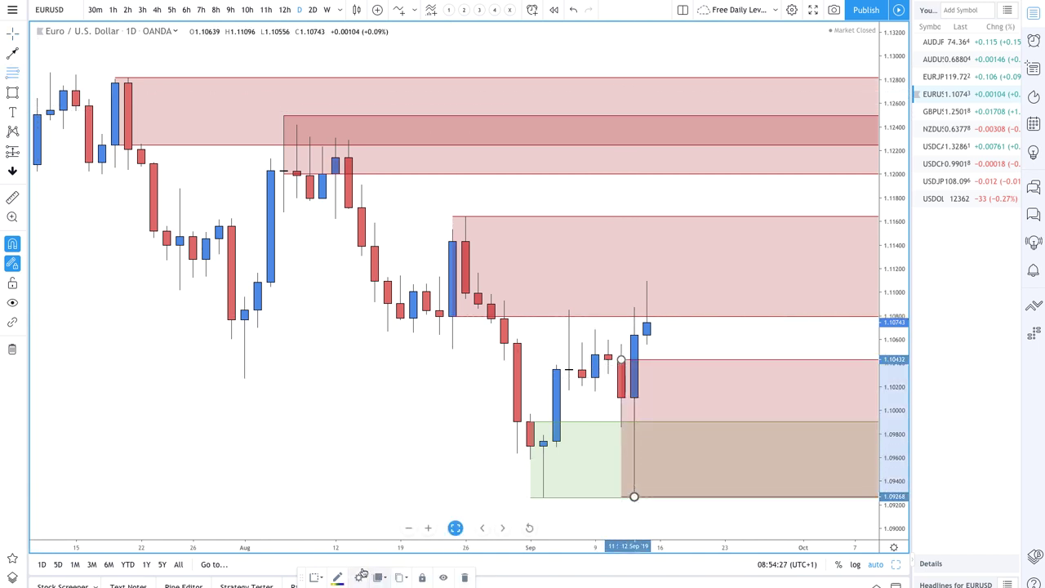
left_click(313, 577)
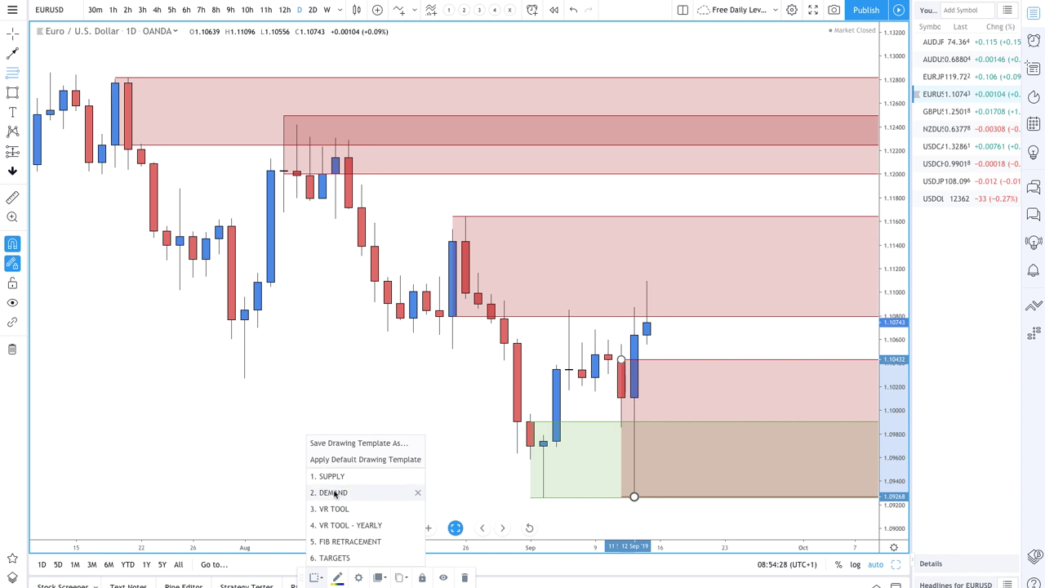
left_click(431, 441)
scroll(433, 440, "down", 3)
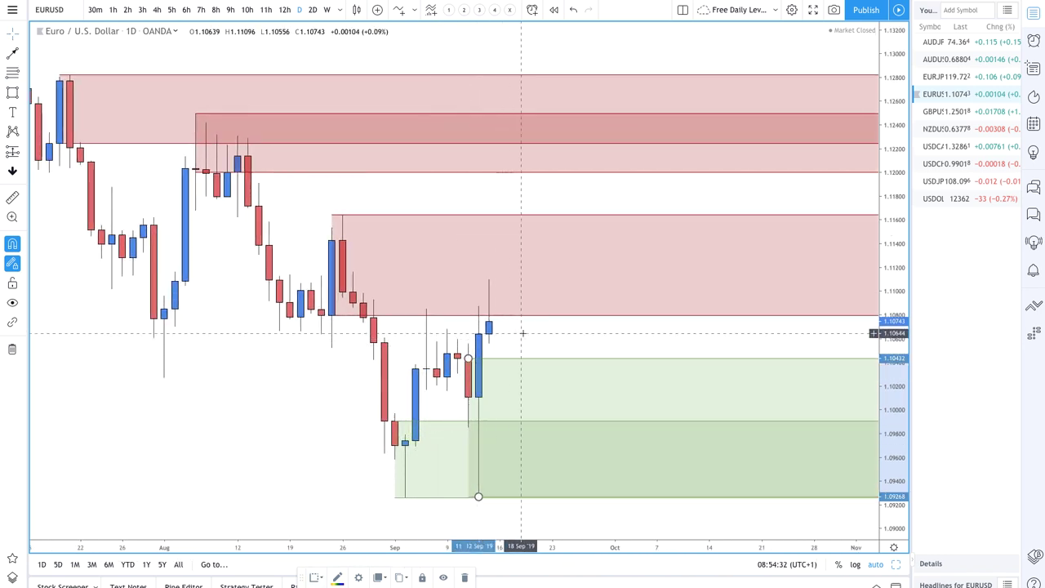
scroll(300, 306, "down", 1)
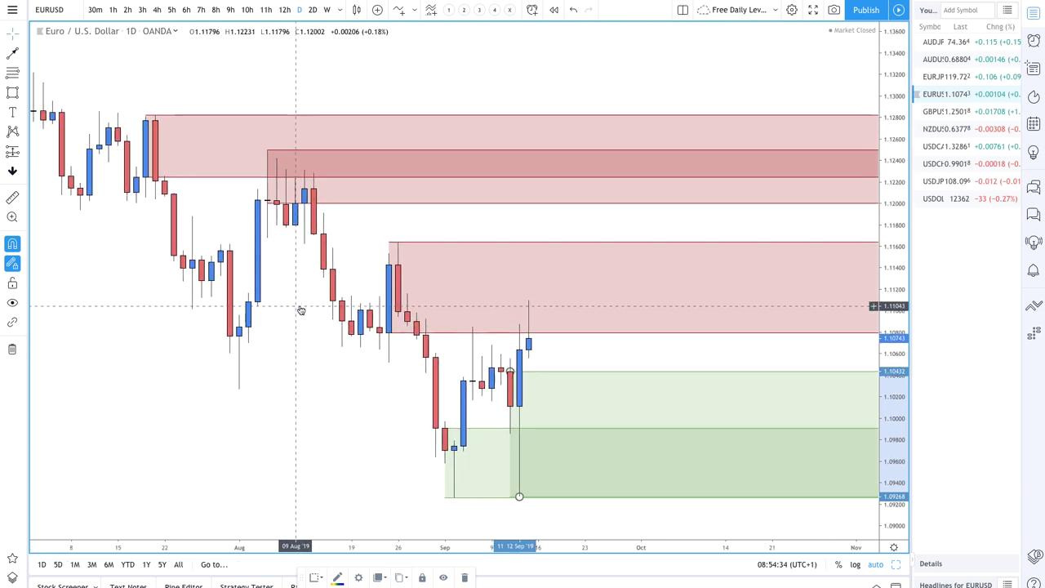
left_click(13, 112)
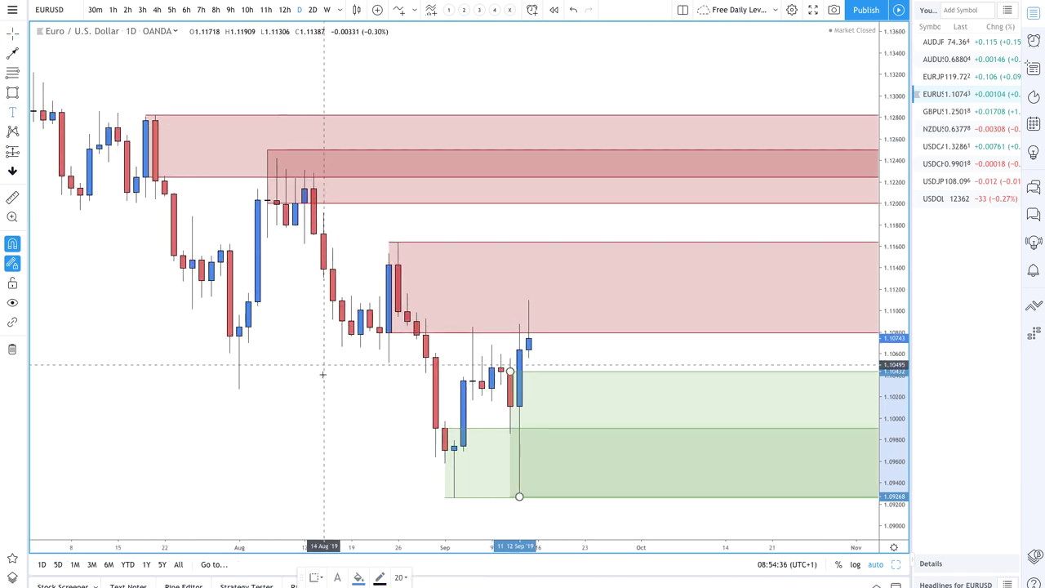
left_click(230, 356)
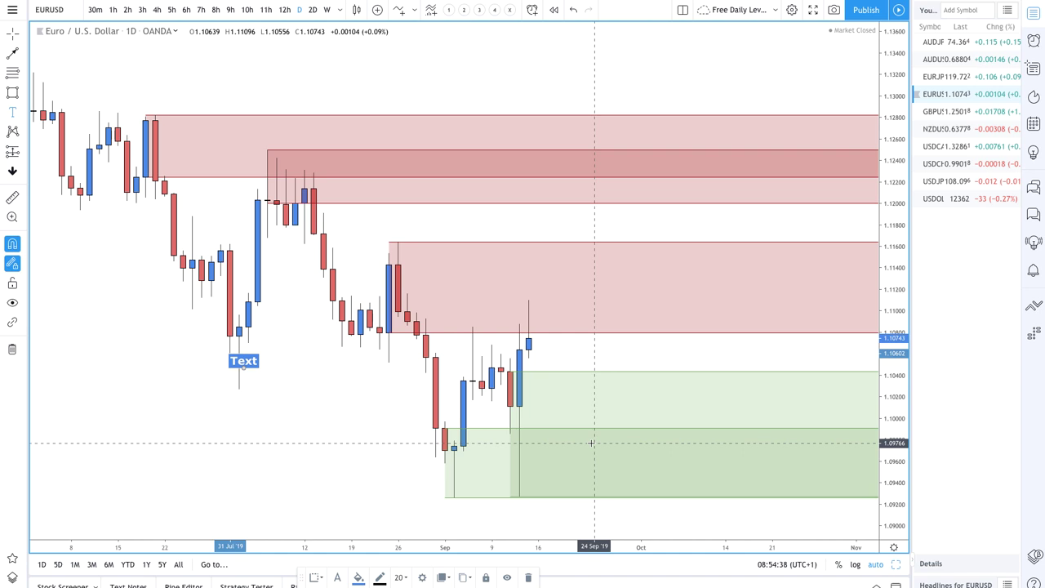
left_click(556, 447)
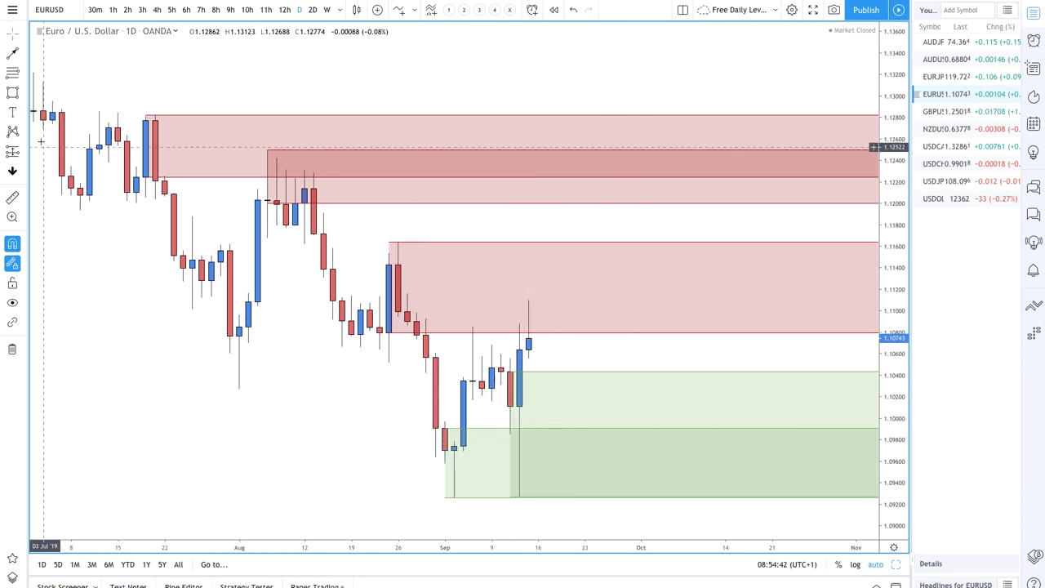
Draw a purple rectangle on EURUSD from the 31 Jul candle to 17 Oct, between about 1.10602 and 1.10358.
left_click(14, 94)
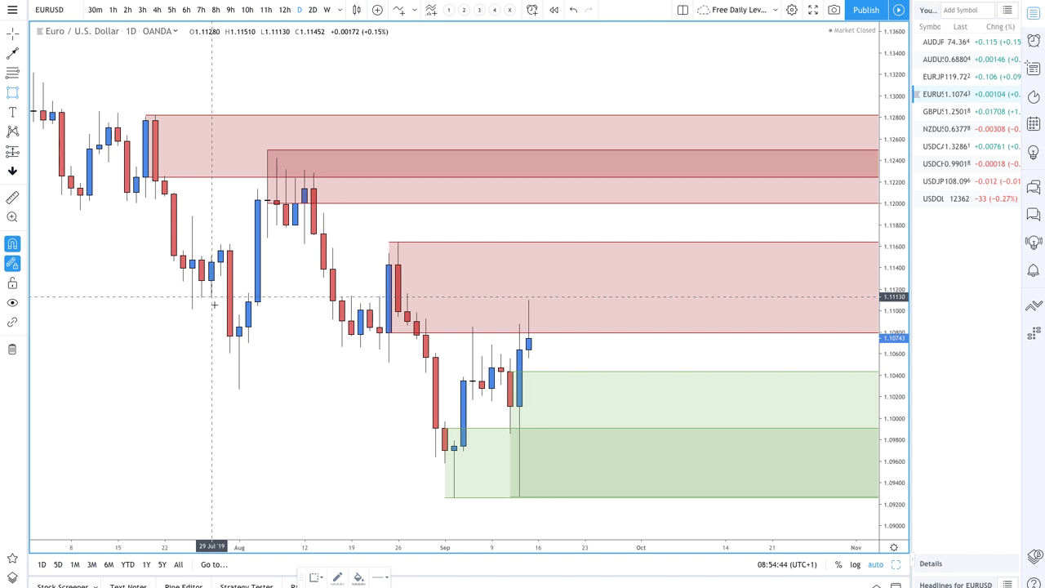
left_click(230, 353)
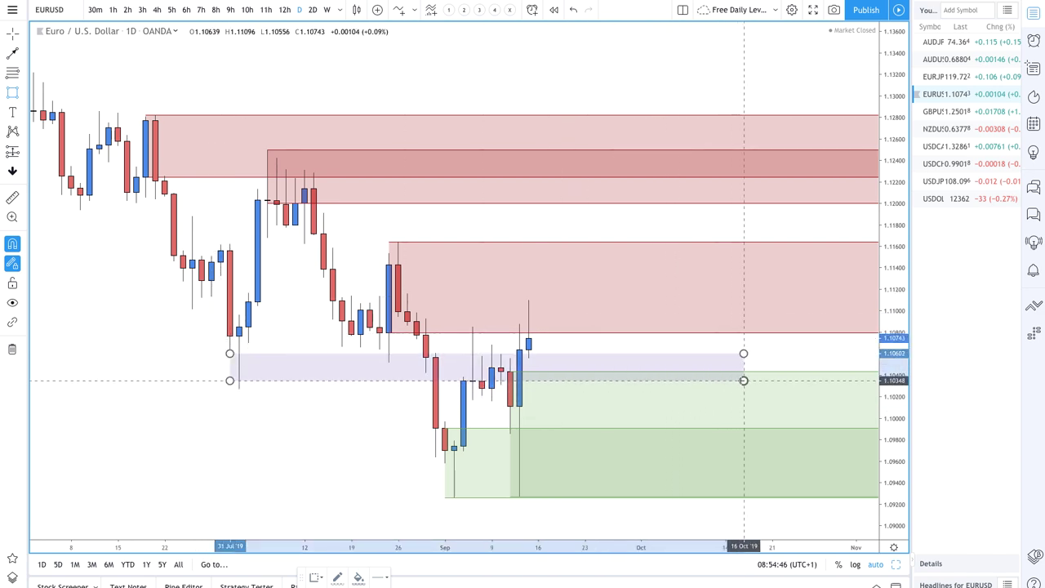
left_click(753, 379)
scroll(506, 327, "up", 2)
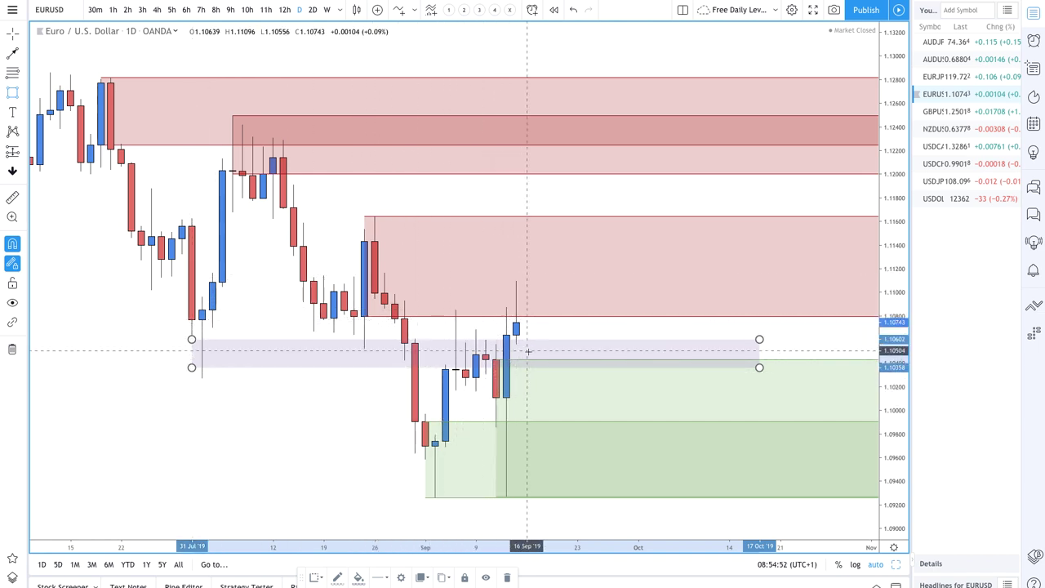
Draw a EURUSD arrow path from the 13 Sep candle down to about 1.10310 at 18 Sep and up to about 1.11029 at 1 Oct.
key("alt+t")
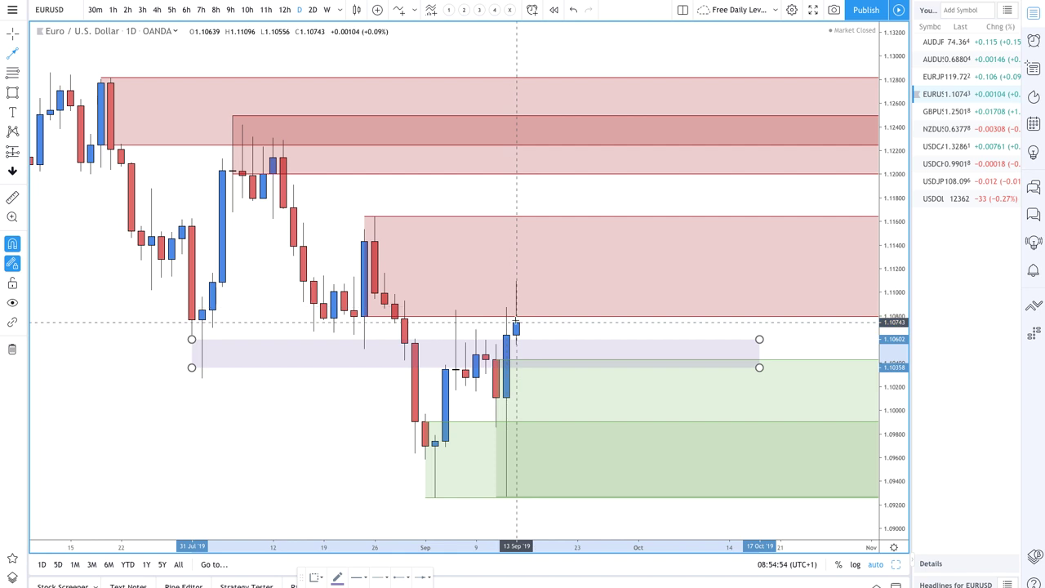
left_click(516, 334)
left_click(545, 372)
left_click(638, 288)
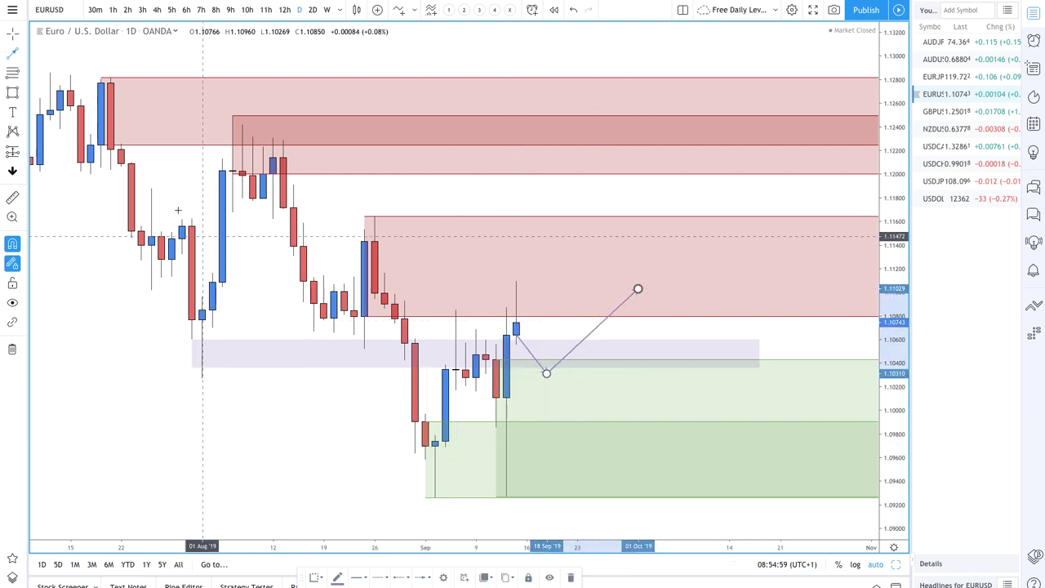
Draw a purple rectangle on EURUSD from the 2 Sep candle's low at 1.09580 to 21 Oct at 1.09259.
key("alt+shift+r")
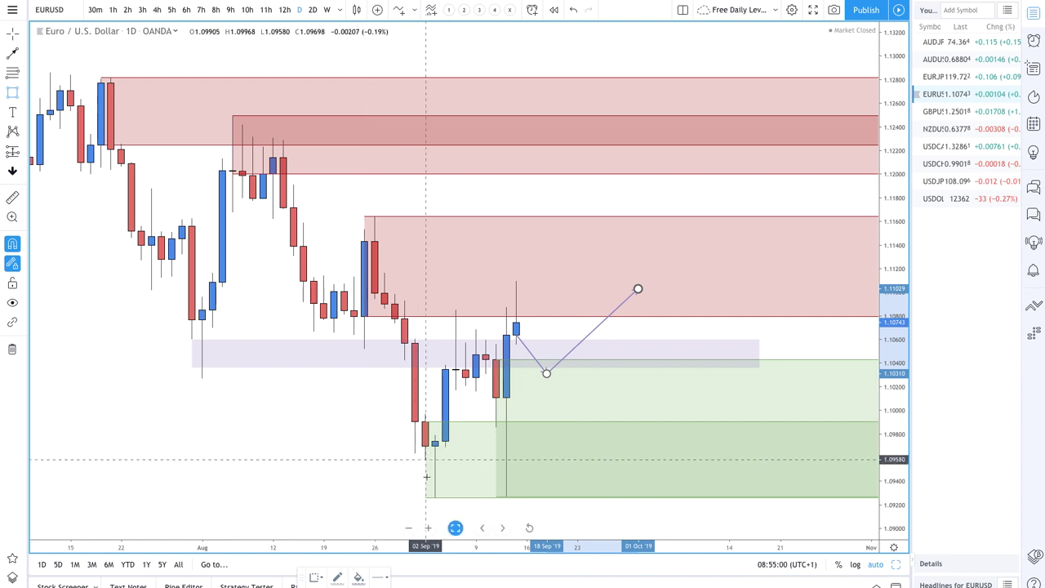
left_click(426, 476)
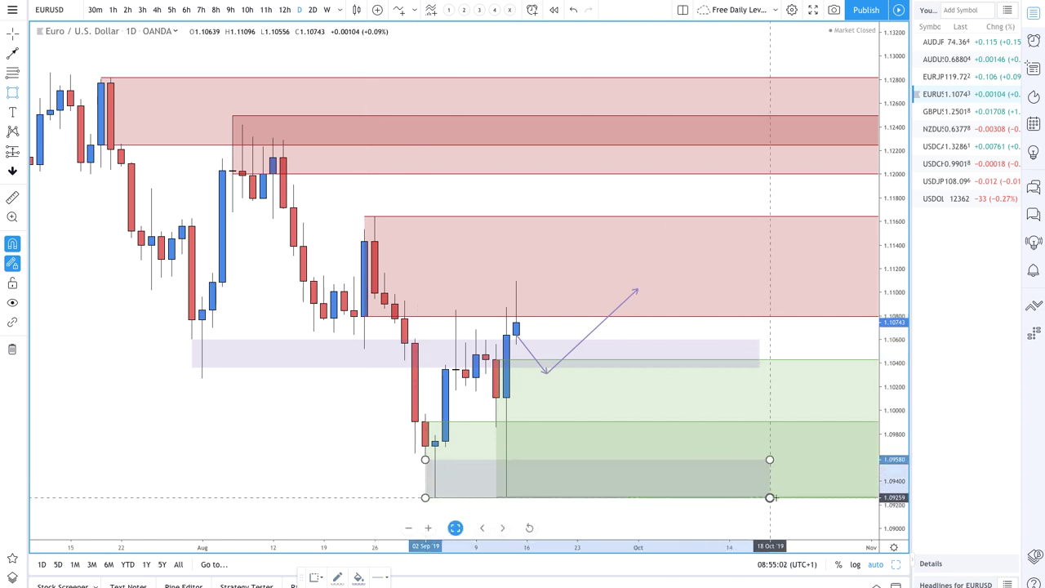
left_click(780, 497)
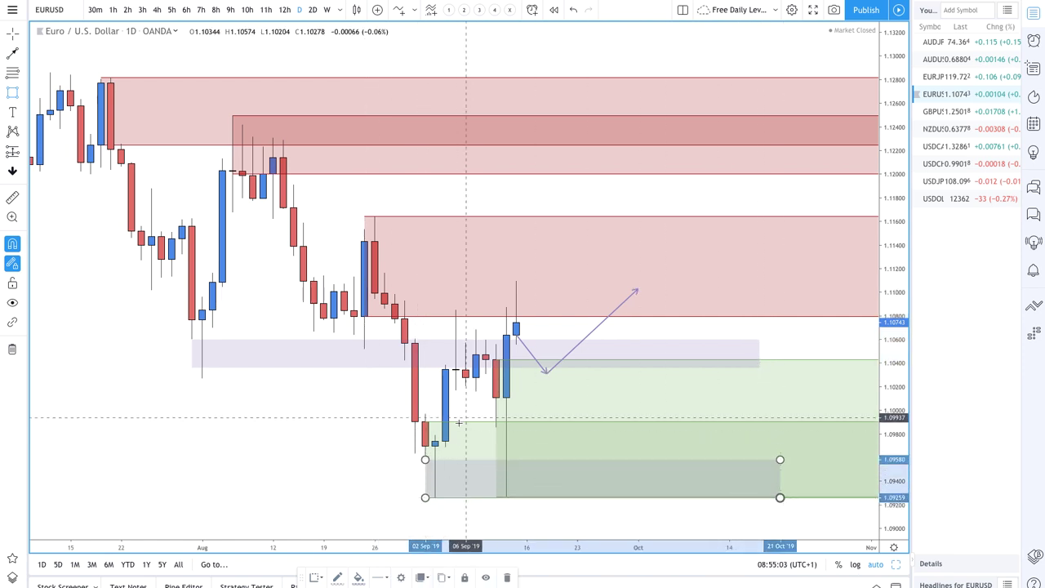
left_click(558, 415)
key("Escape")
Draw a second EURUSD arrow path from about 1.10061 at 18 Sep to 1.09319 at 24 Sep and up to 1.10038 at 1 Oct.
left_click(14, 54)
left_click(546, 403)
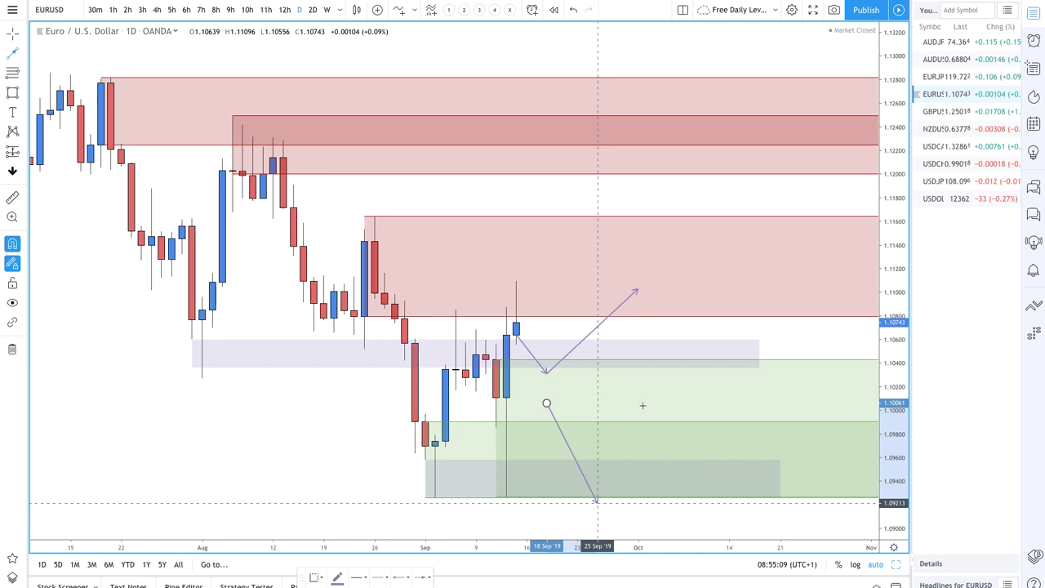
left_click(587, 490)
double_click(637, 406)
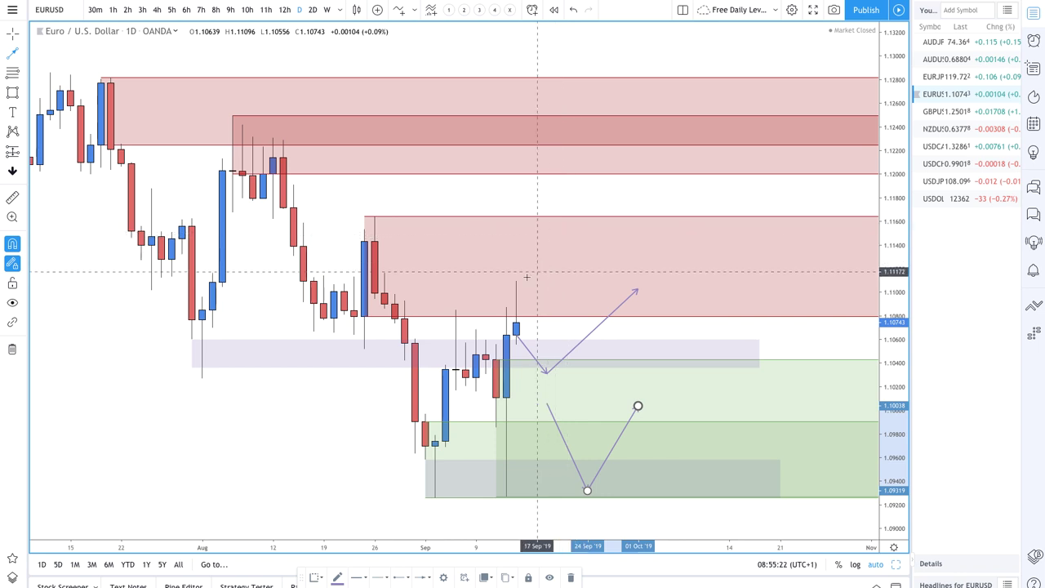
Draw down arrows in the EURUSD supply zones, from about 1.11532 to 1.11052 and from about 1.12159 to 1.11827.
left_click(546, 229)
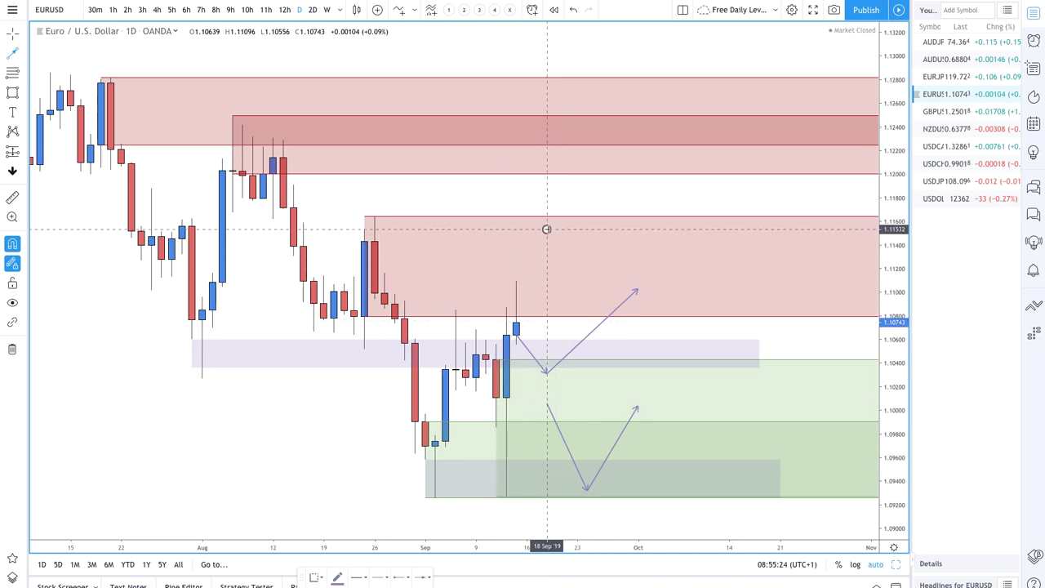
double_click(588, 285)
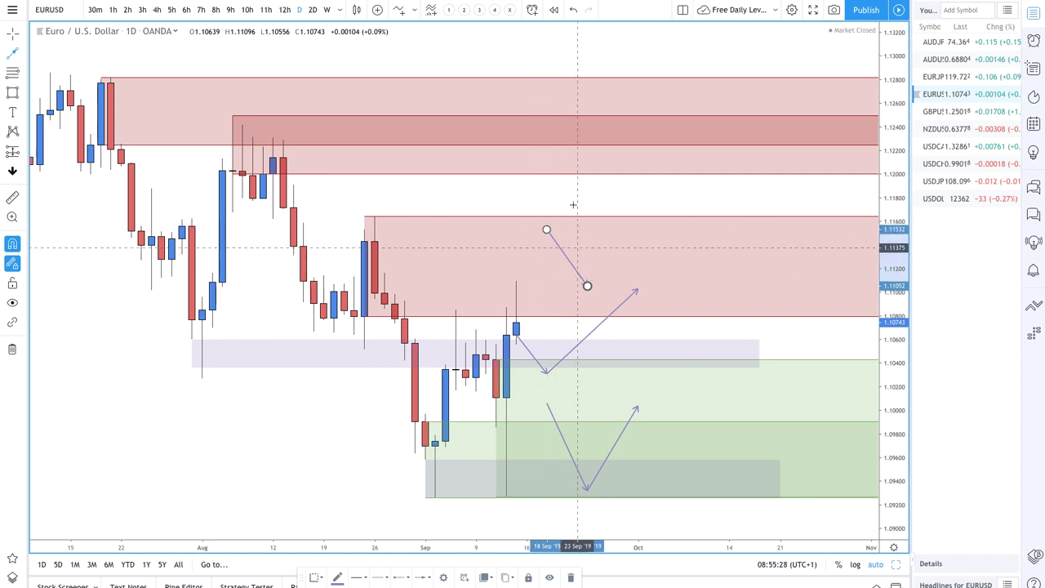
left_click(557, 155)
double_click(596, 194)
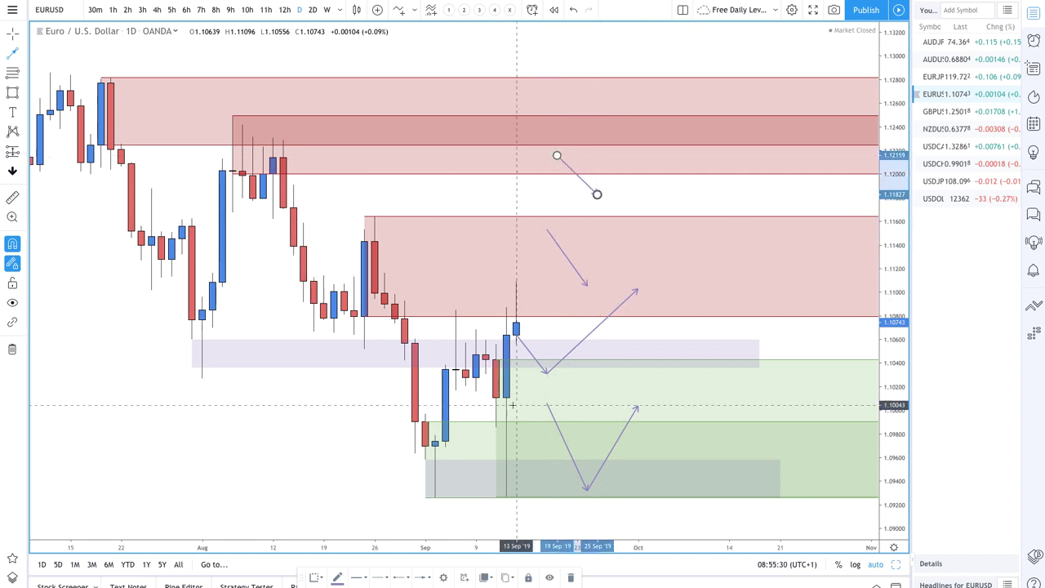
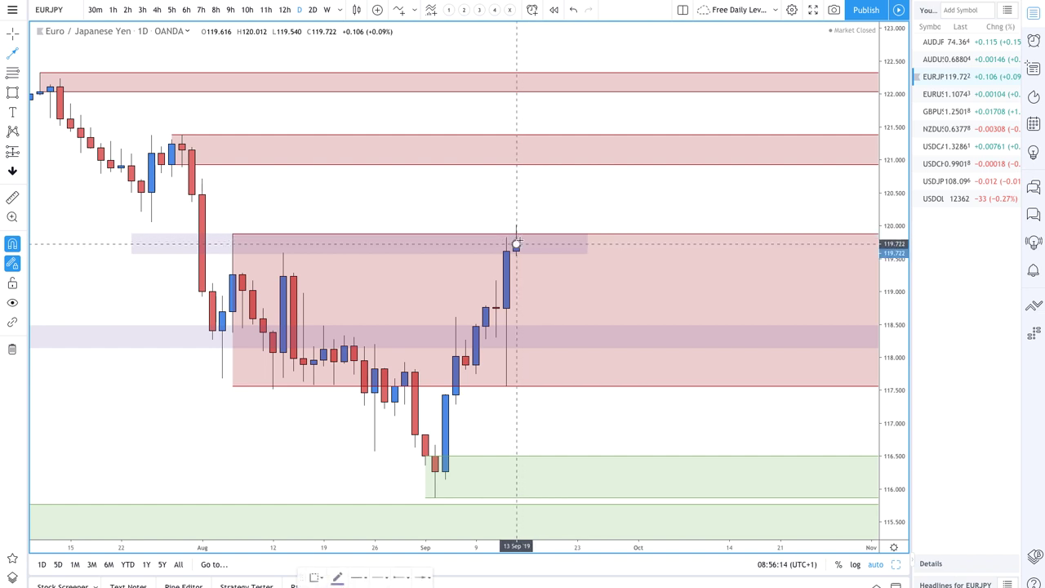
On EURJPY, draw an arrow from 119.722 at 13 Sep to about 118.885 at 19 Sep and raise the large supply zone's lower edge to the 13 Aug high.
left_click(516, 244)
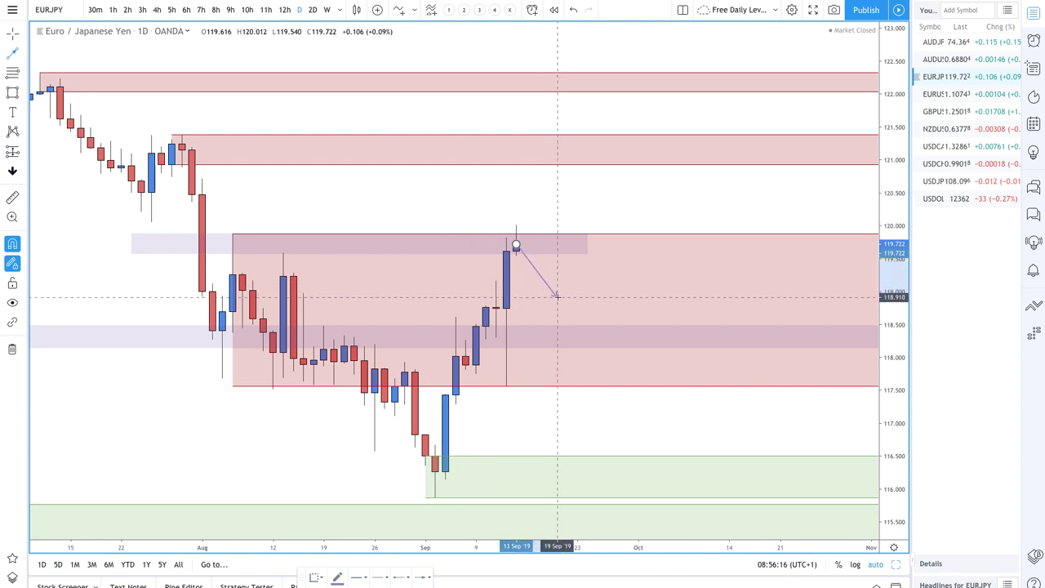
left_click(556, 299)
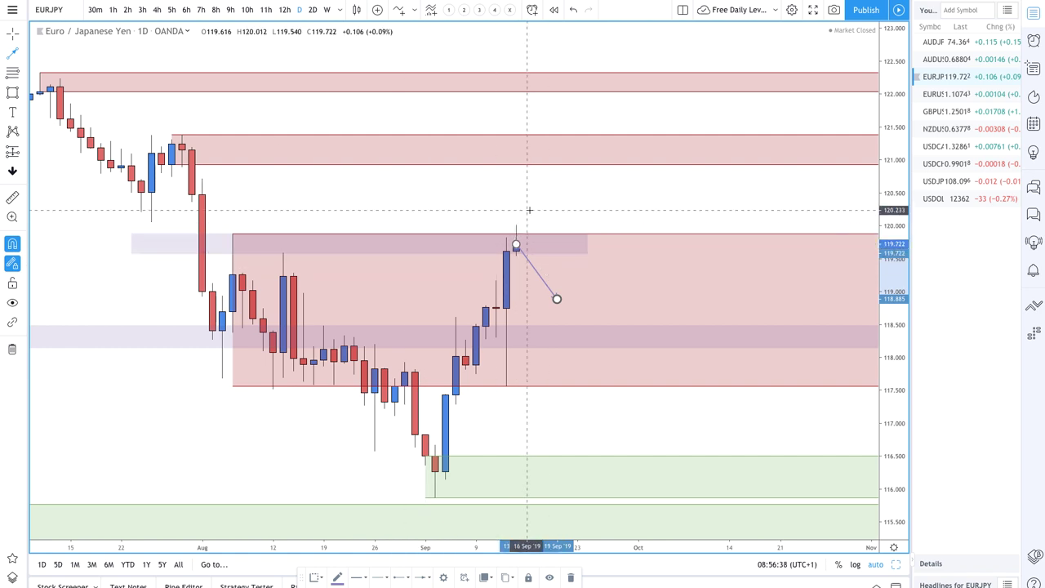
scroll(545, 193, "down", 2)
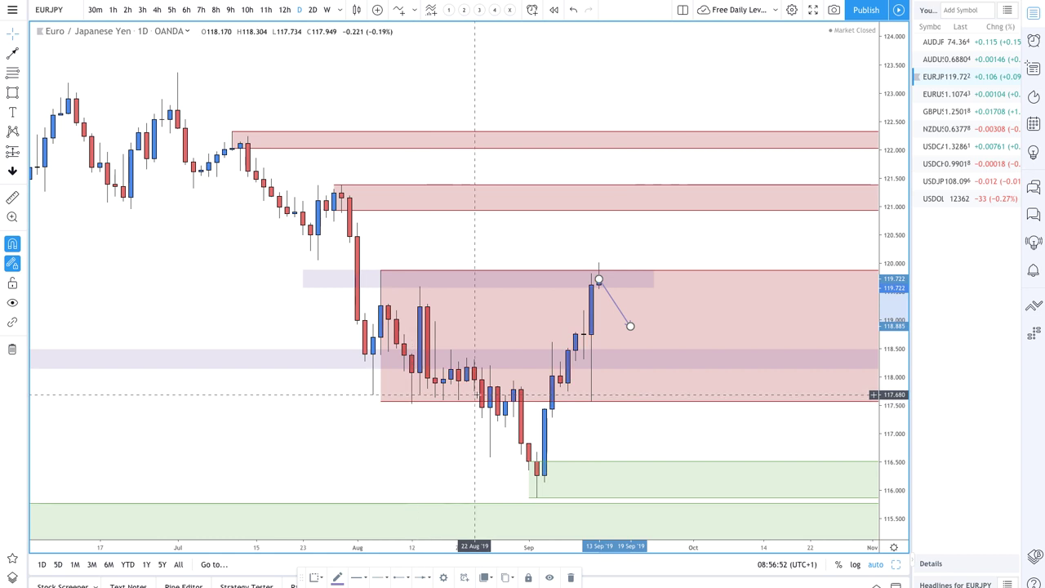
left_click_drag(513, 400, 419, 291)
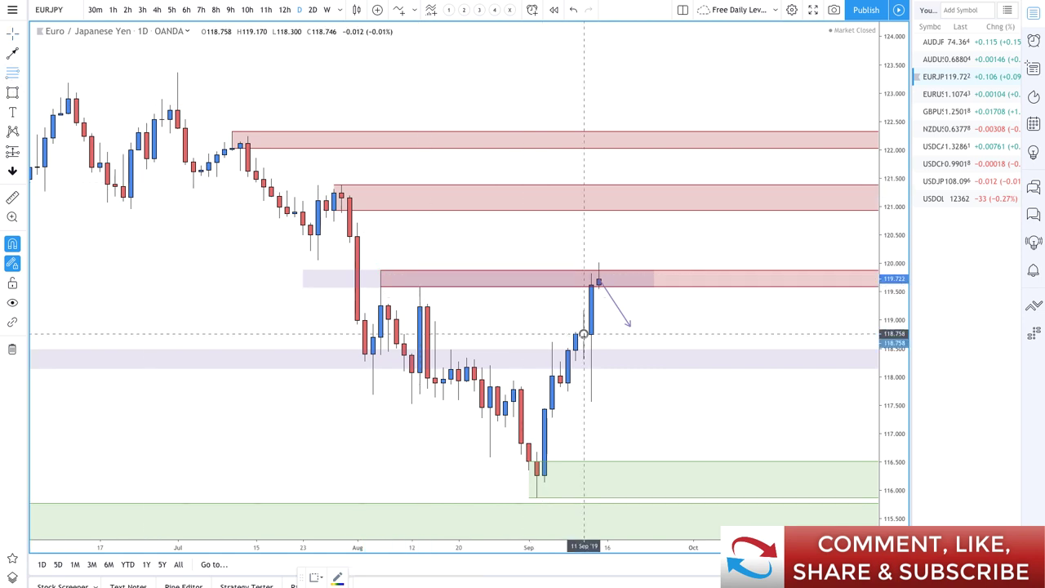
Draw a EURJPY demand zone from 118.758 at the 11 Sep candle to the 12 Sep low at 117.556.
left_click_drag(583, 334, 591, 400)
scroll(522, 391, "up", 3)
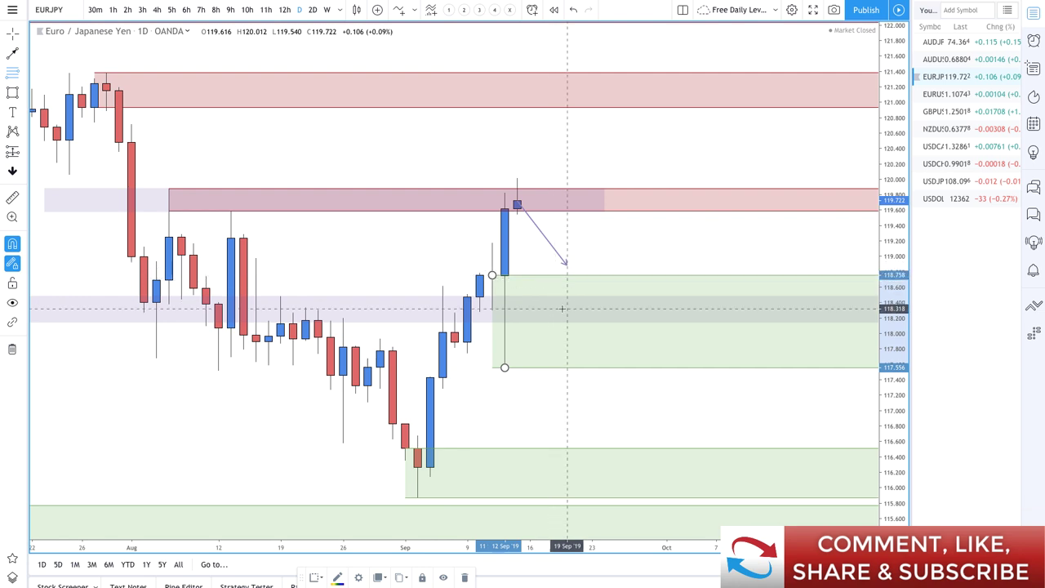
scroll(587, 254, "down", 3)
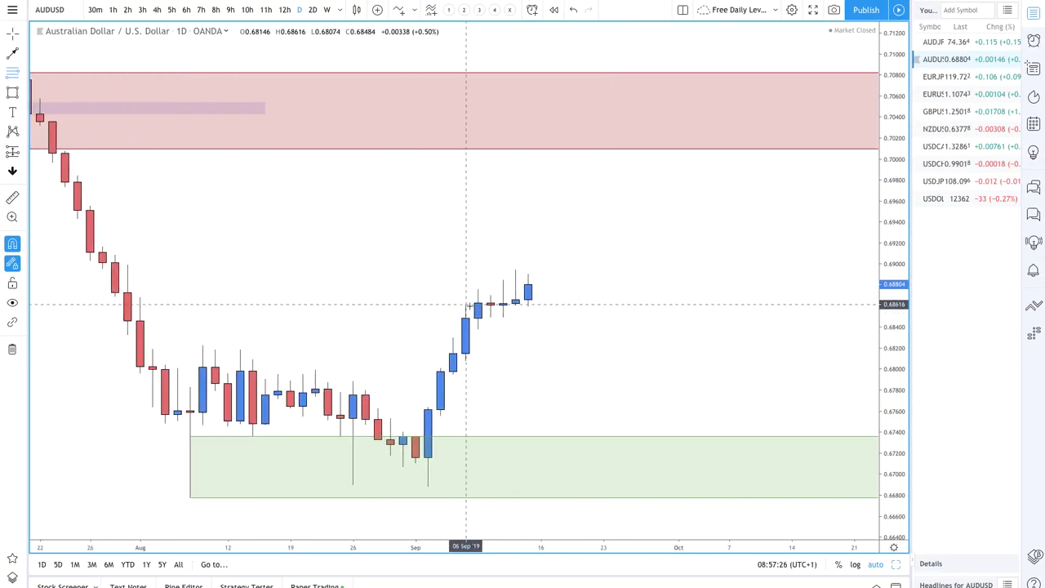
Draw an AUDUSD demand zone with Fib Retracement at the 10 Sep candle, from 0.68629 down to 0.68490.
left_click(13, 76)
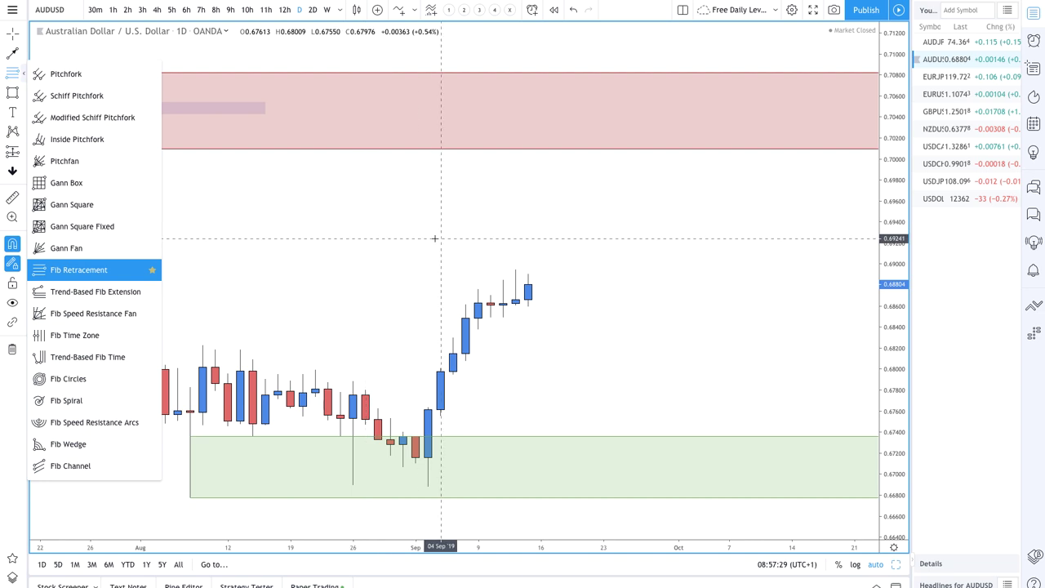
left_click(490, 302)
left_click(490, 317)
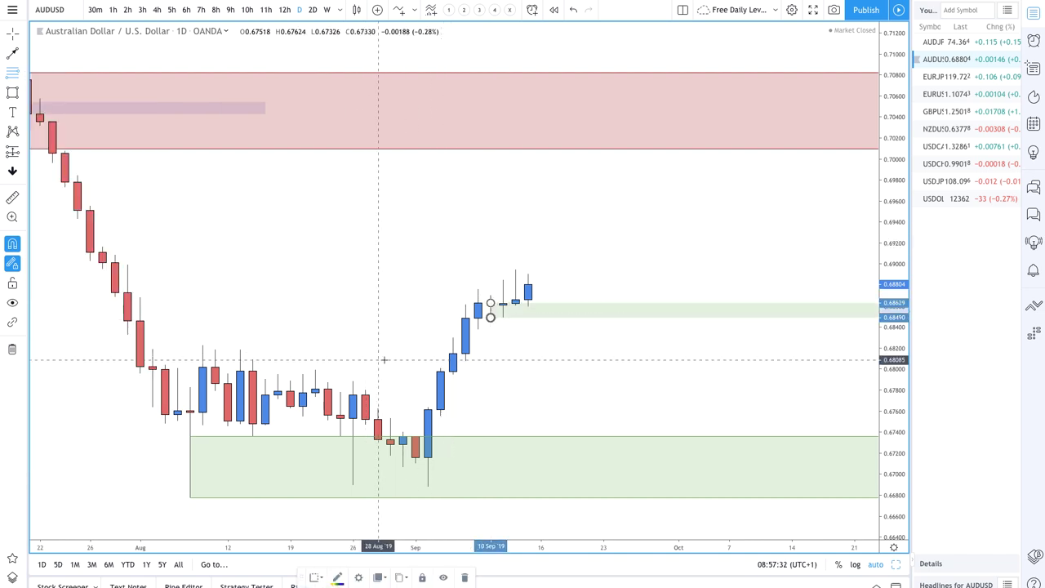
scroll(380, 356, "up", 2)
scroll(383, 357, "down", 1)
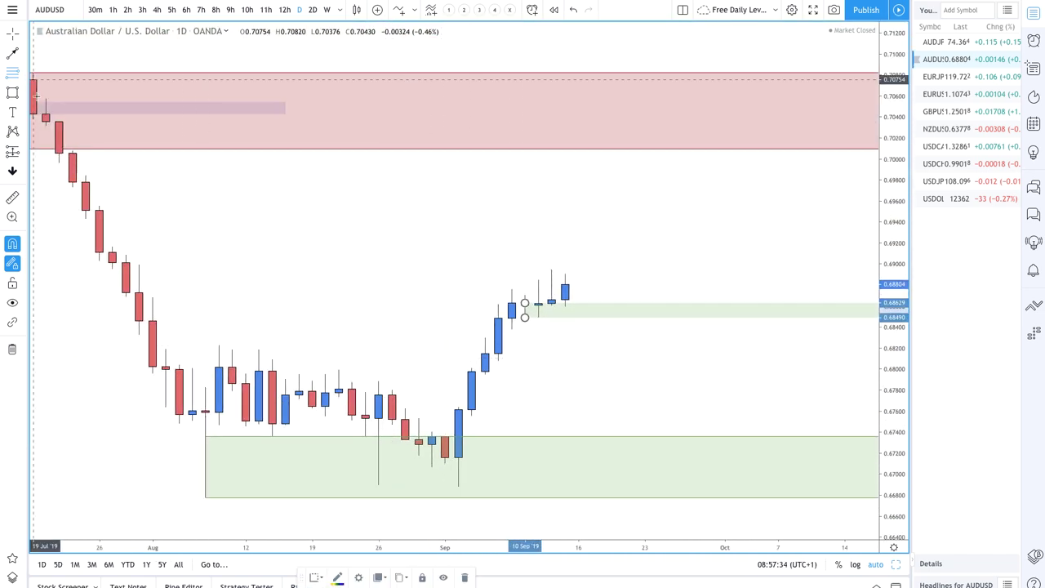
left_click(12, 53)
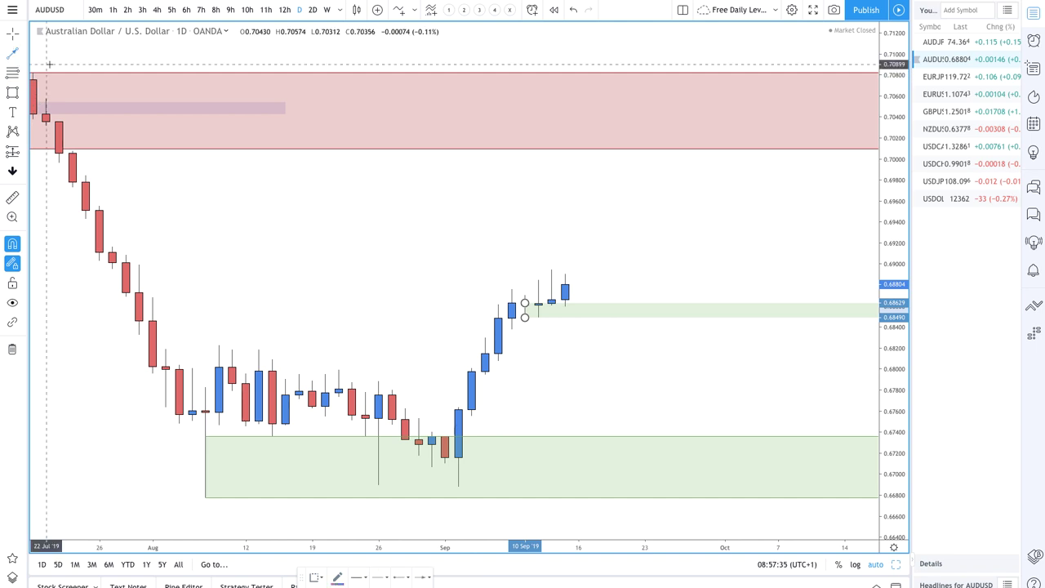
left_click(565, 285)
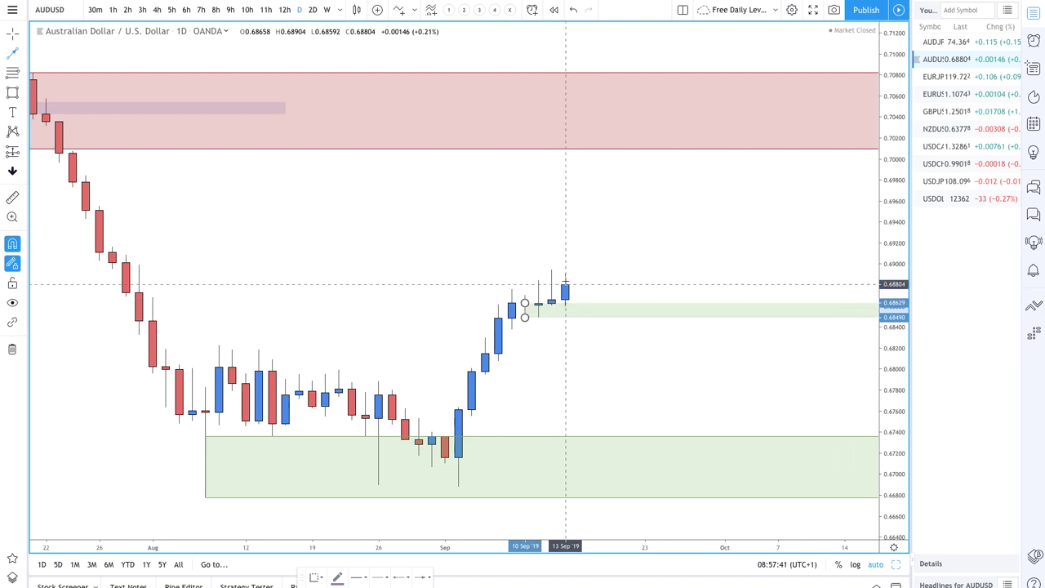
left_click(578, 401)
left_click(591, 358)
left_click(618, 421)
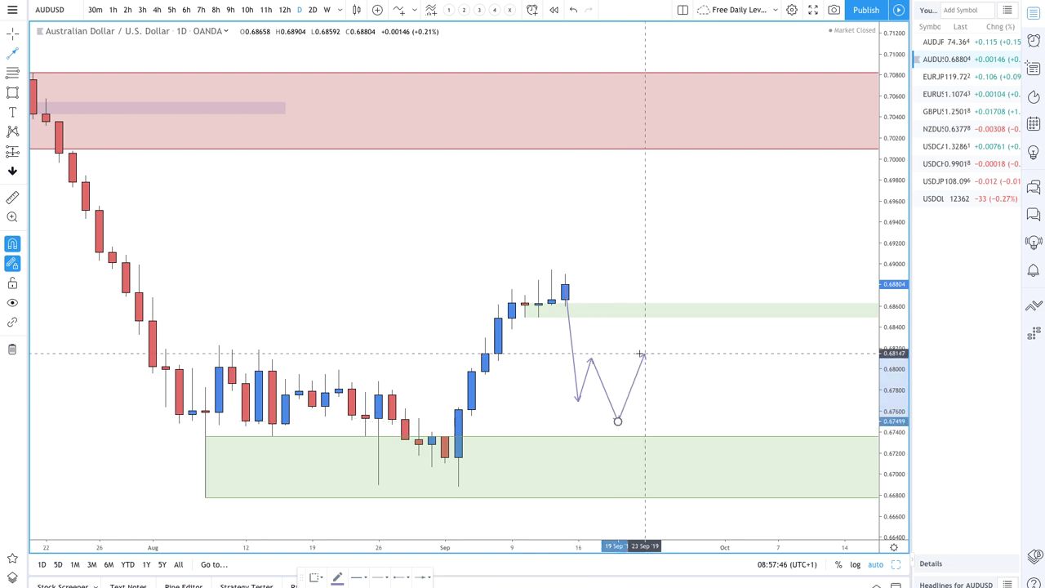
left_click(671, 359)
double_click(619, 362)
left_click(671, 361)
left_click(710, 288)
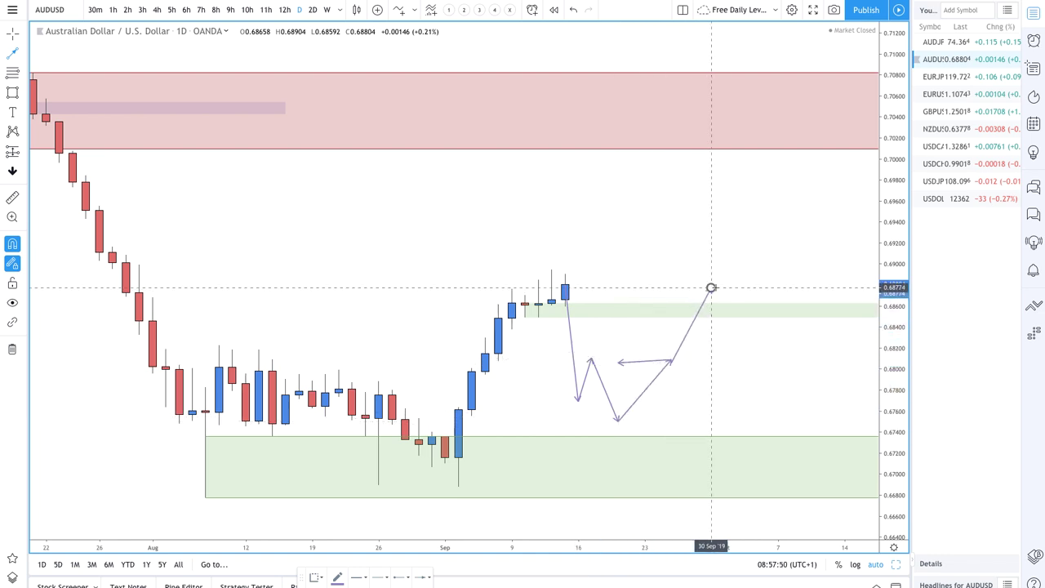
double_click(576, 292)
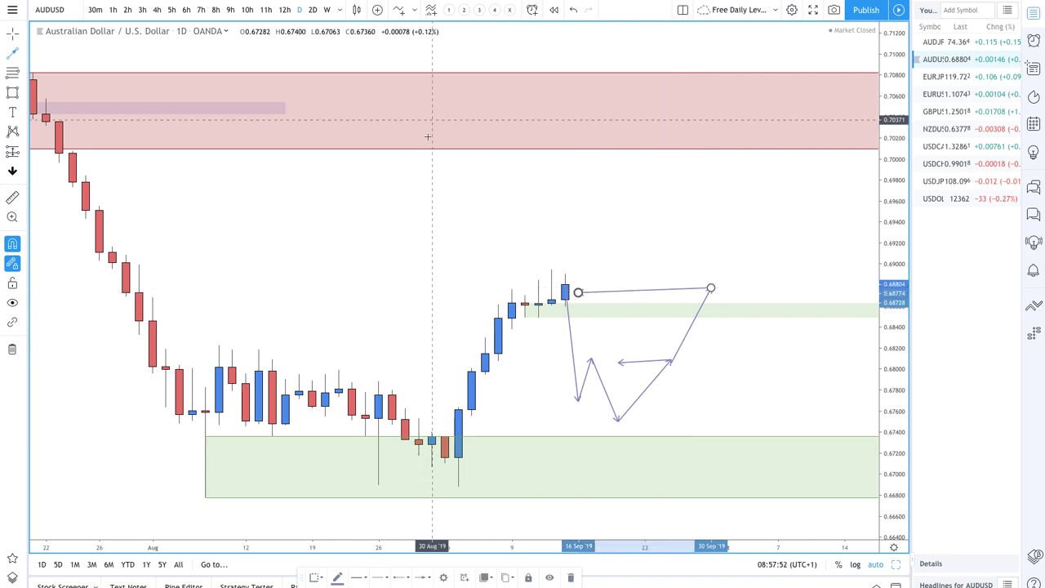
left_click(572, 12)
left_click(572, 13)
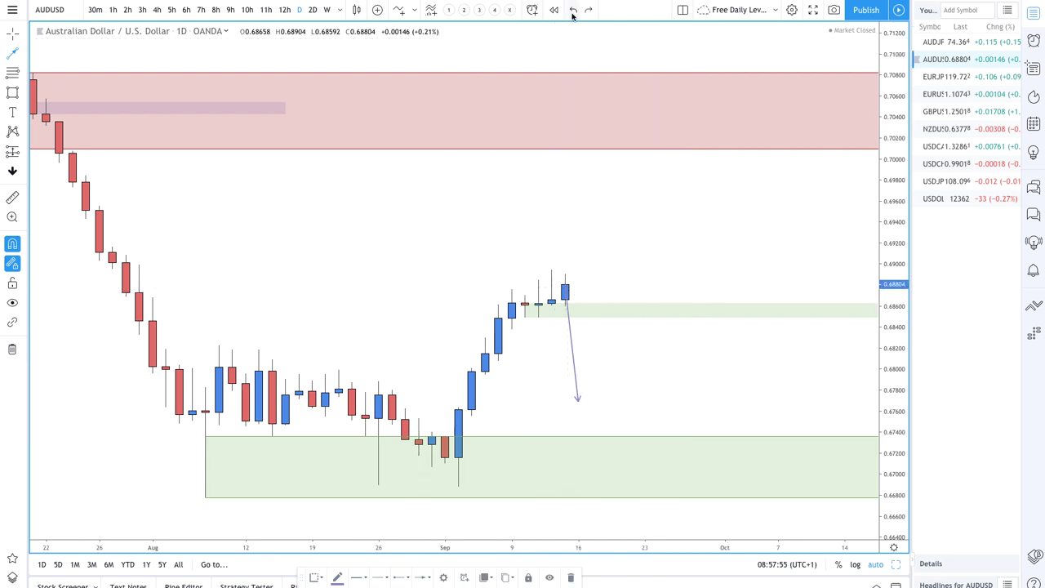
Draw an AUDUSD arrow path from 0.68804 at 13 Sep to about 0.69718 at 17 Sep, 0.68562 at 20 Sep and 0.69033 at 25 Sep.
left_click(13, 58)
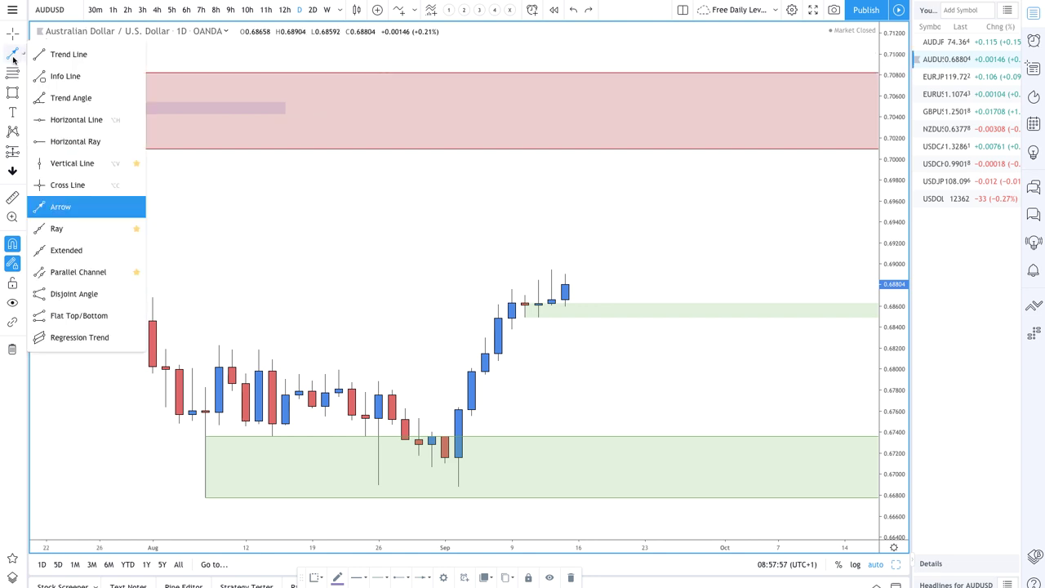
left_click(564, 284)
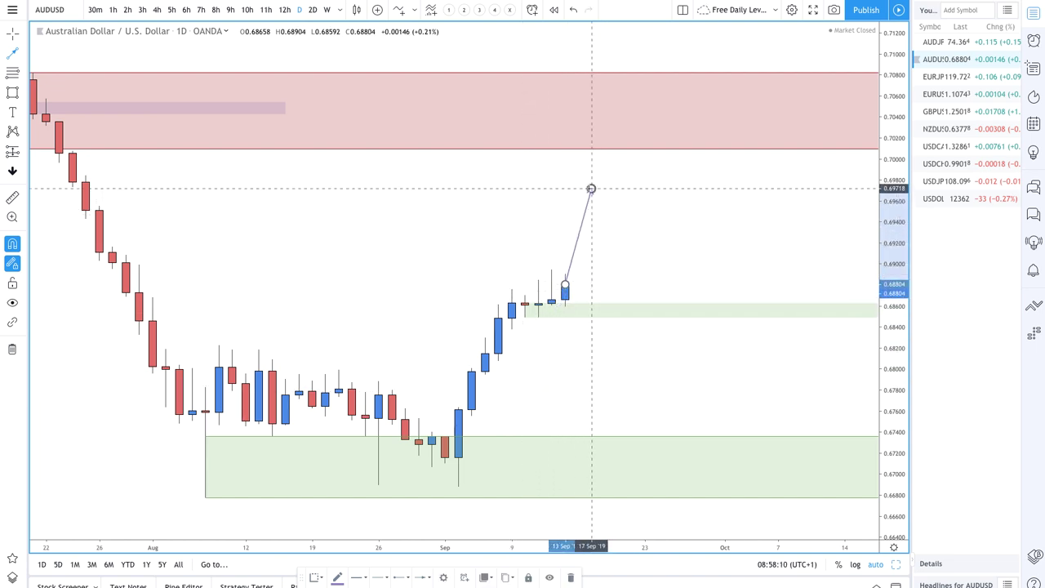
left_click(591, 188)
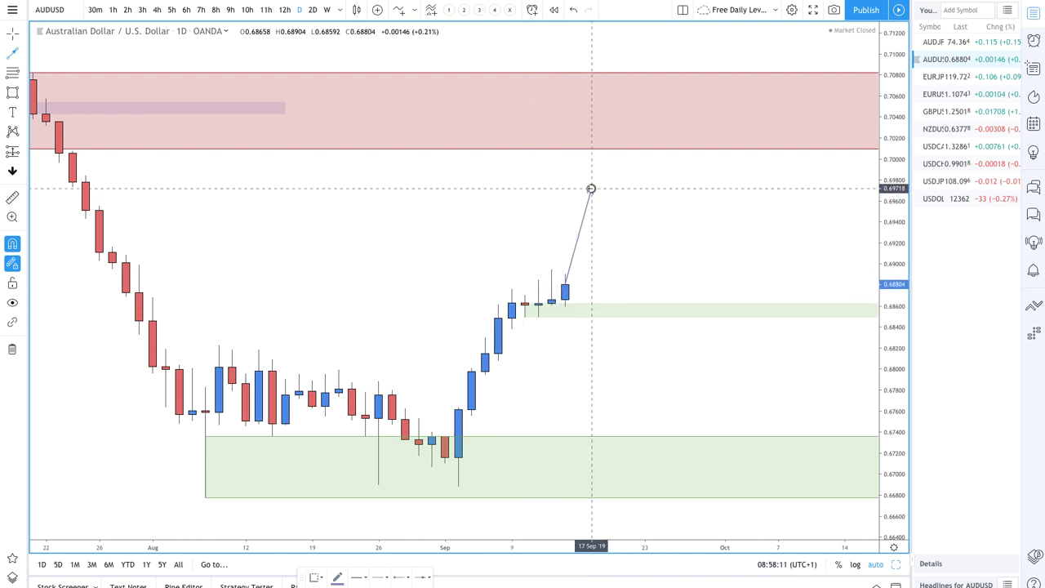
left_click(631, 309)
double_click(671, 261)
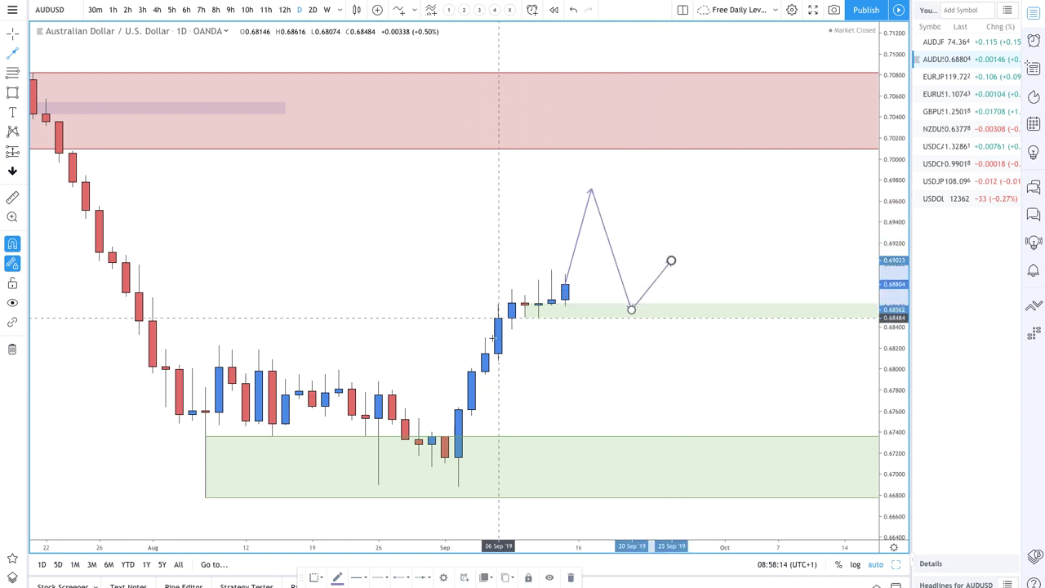
scroll(577, 319, "down", 5)
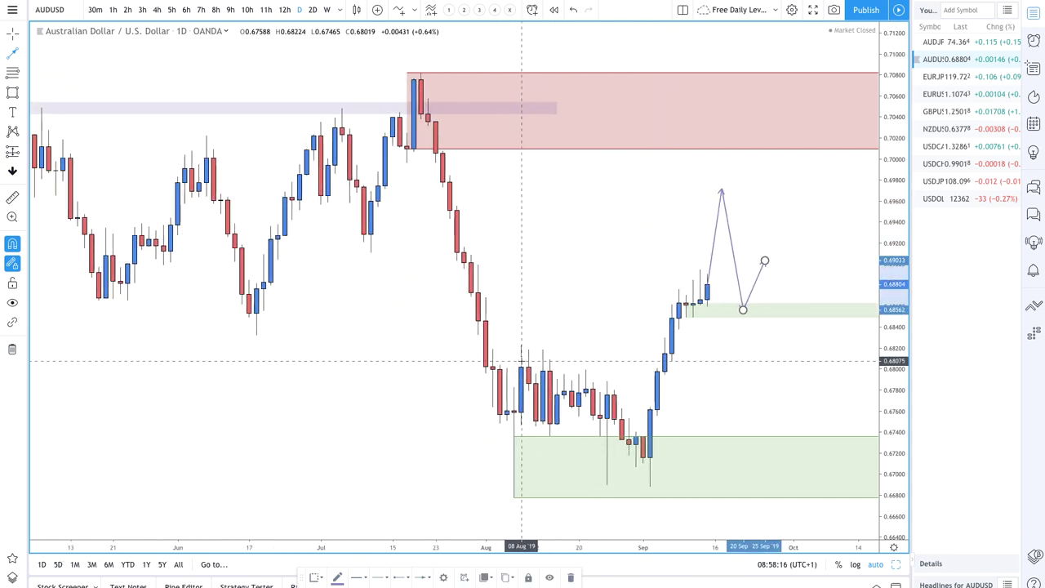
scroll(522, 359, "up", 1)
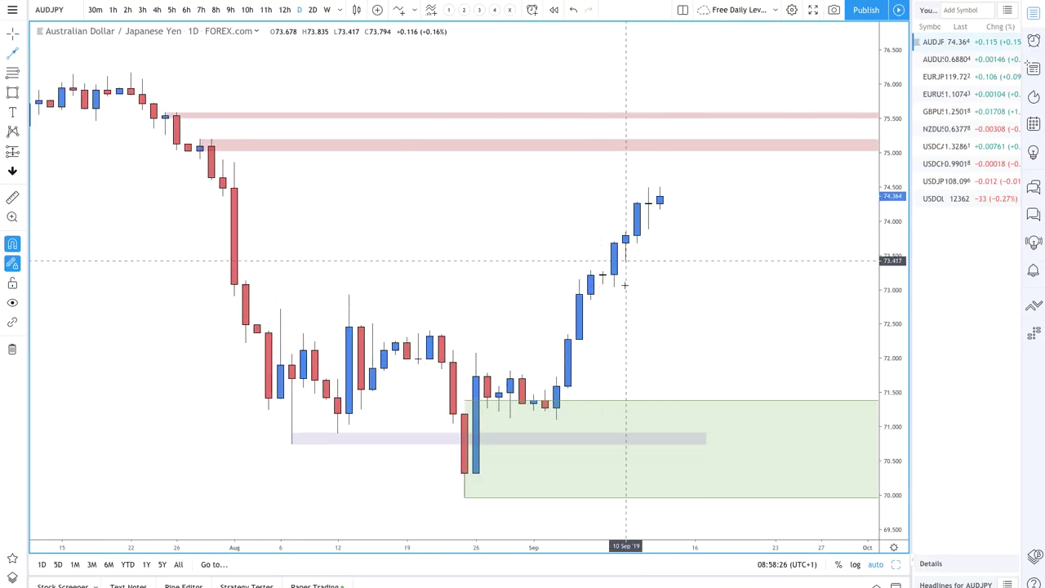
Draw an AUDJPY demand zone with Fib Retracement at the 9 Sep candle, from 73.216 down to 73.046.
scroll(622, 285, "up", 2)
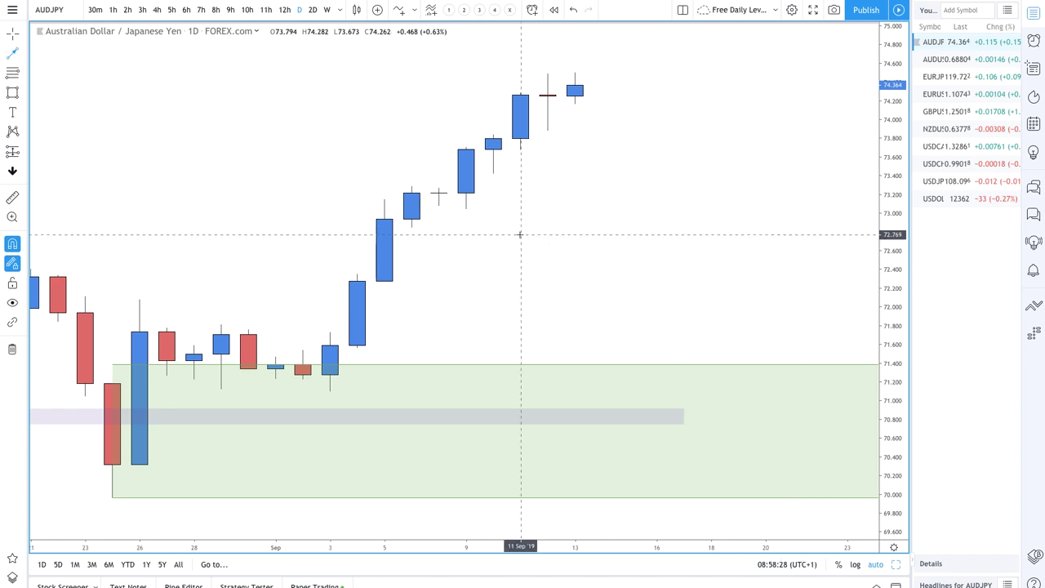
scroll(520, 234, "down", 1)
scroll(519, 235, "down", 1)
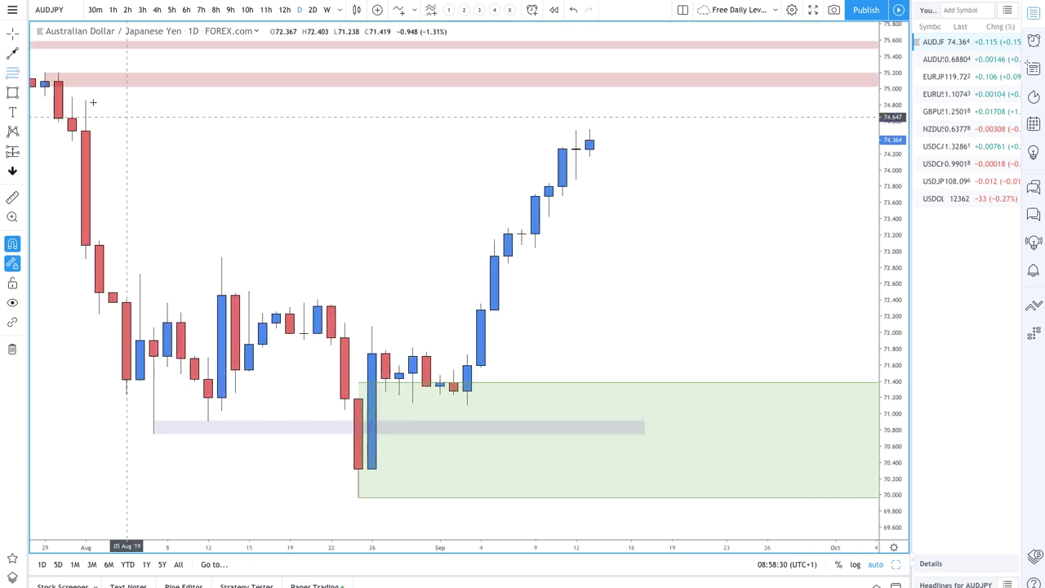
left_click_drag(536, 234, 536, 247)
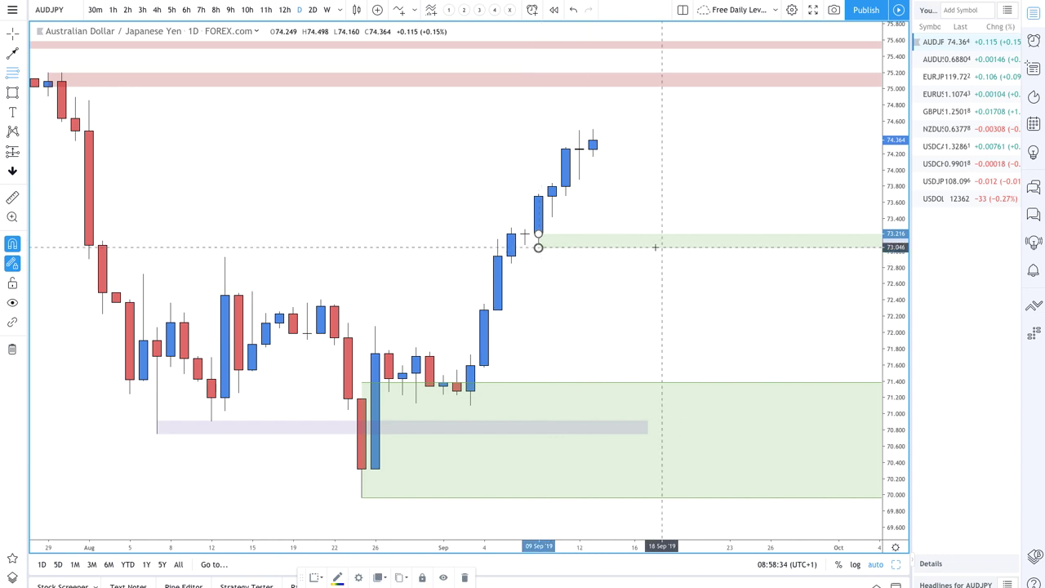
Draw an AUDJPY arrow path from 74.249 at the 13 Sep candle to about 73.113 at 15 Sep and 73.903 at 19 Sep.
left_click_drag(903, 183, 890, 135)
left_click(873, 566)
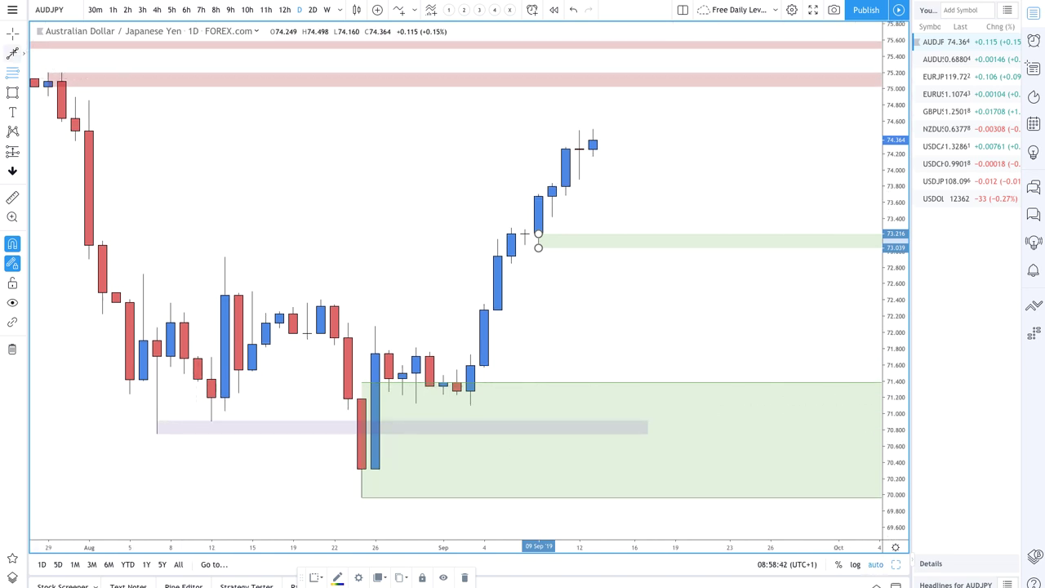
left_click(12, 53)
left_click(592, 147)
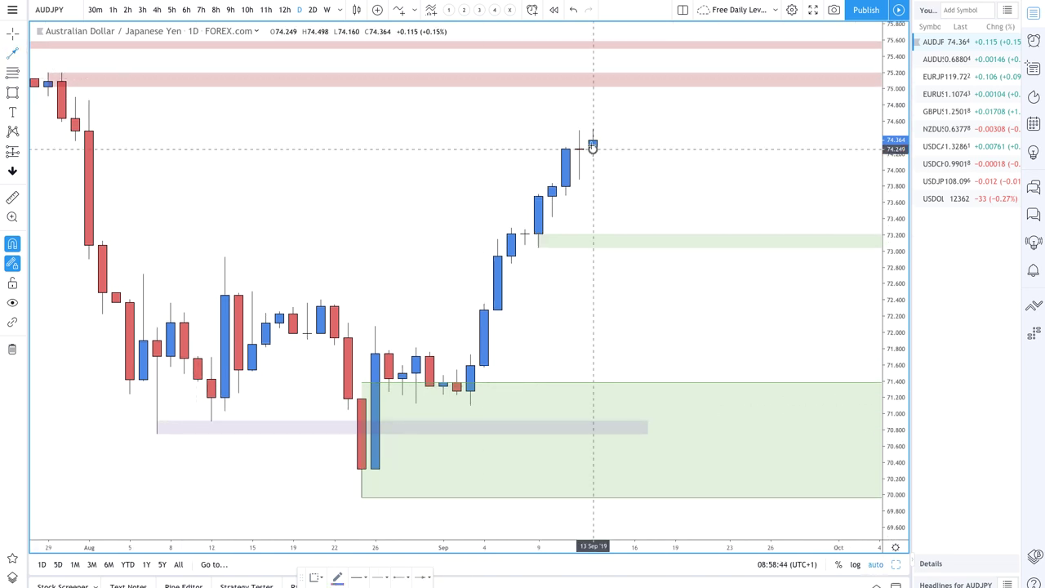
left_click(620, 240)
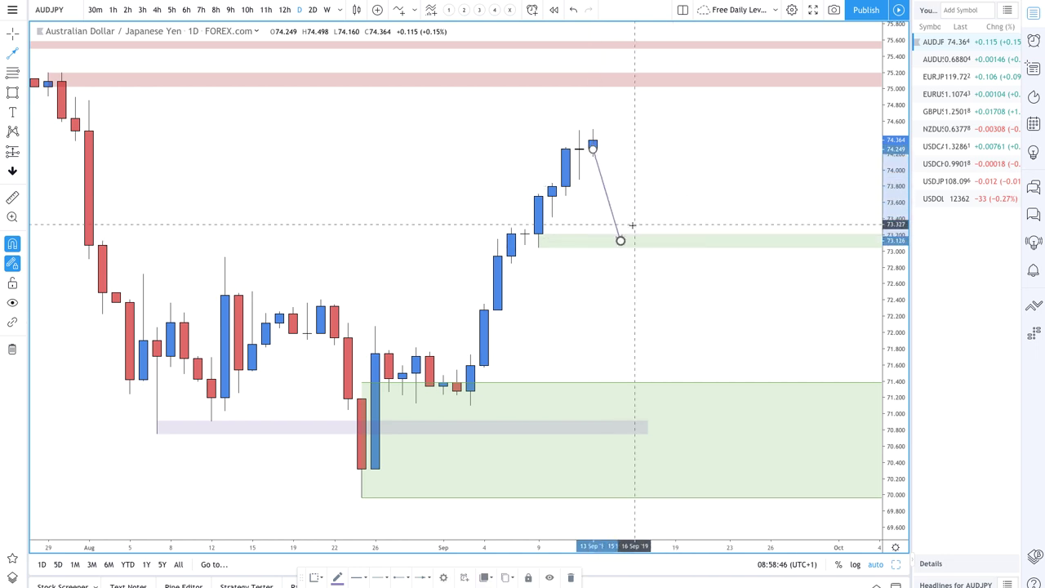
left_click(674, 177)
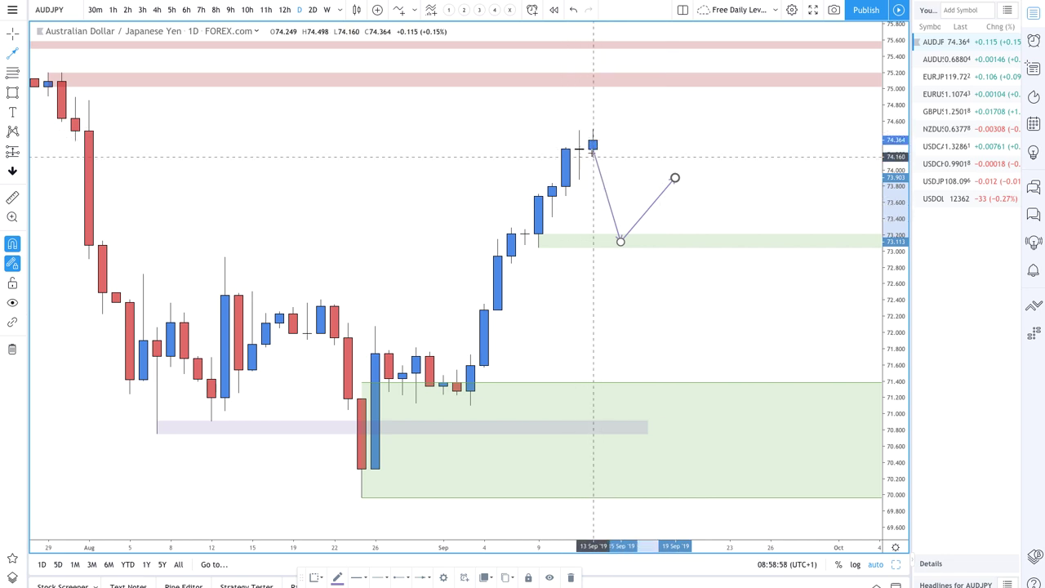
Draw an AUDJPY arrow from 74.364 at the 13 Sep candle up to about 75.129 in the lower supply zone at 16 Sep.
scroll(220, 110, "down", 1)
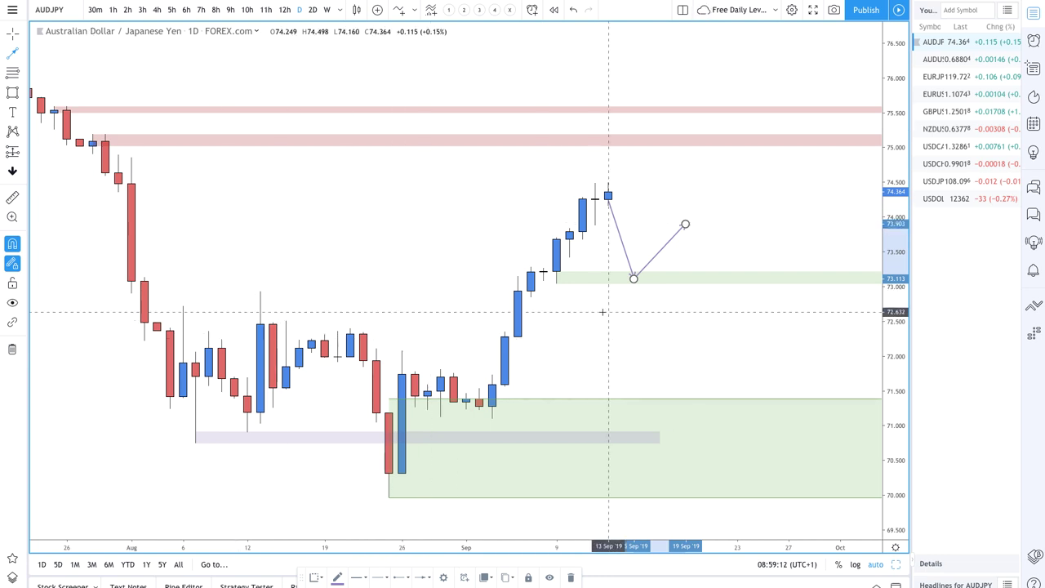
scroll(664, 303, "down", 3)
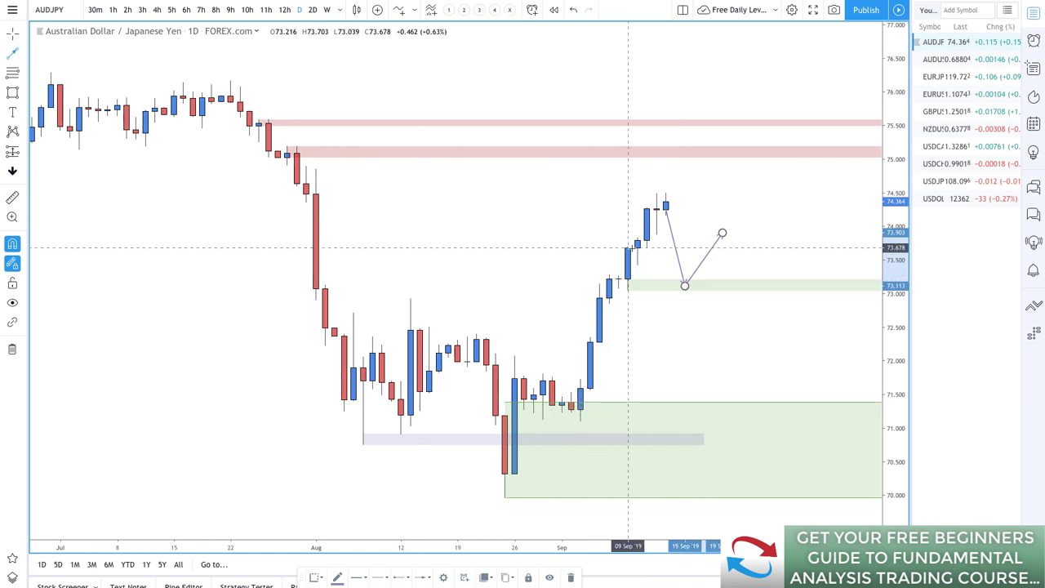
left_click(666, 203)
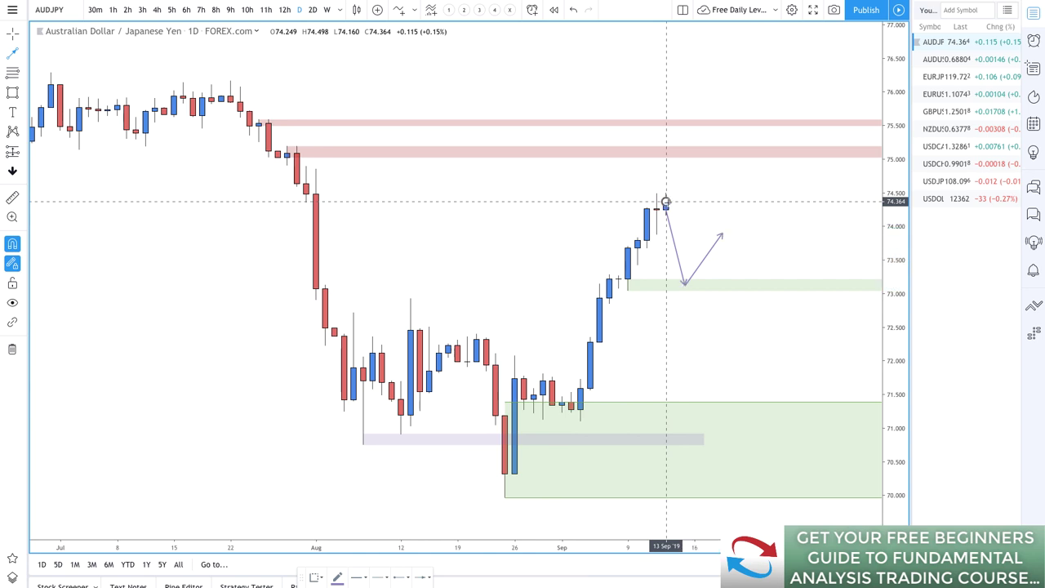
double_click(693, 151)
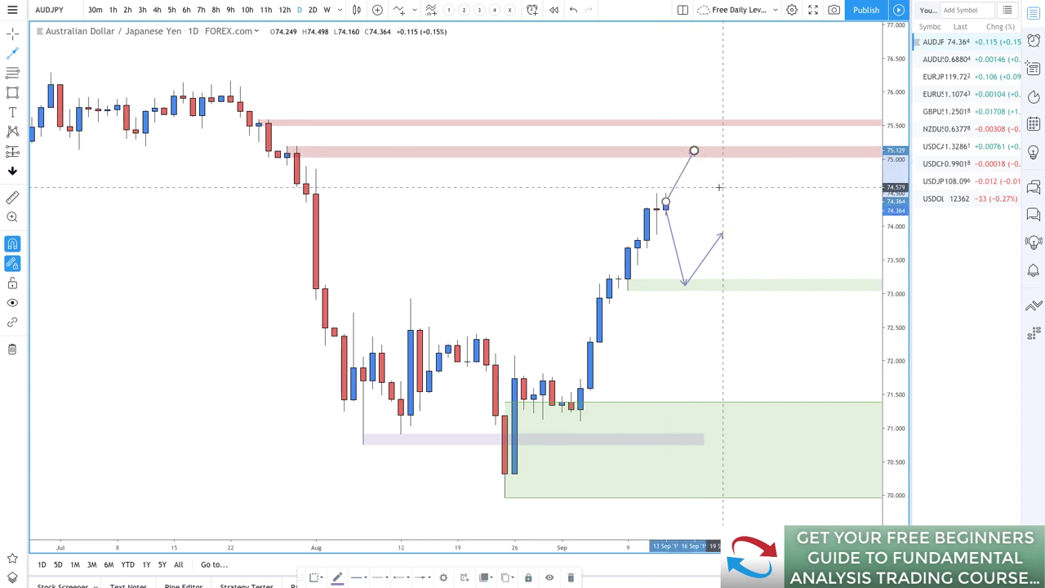
left_click(722, 193)
key("Escape")
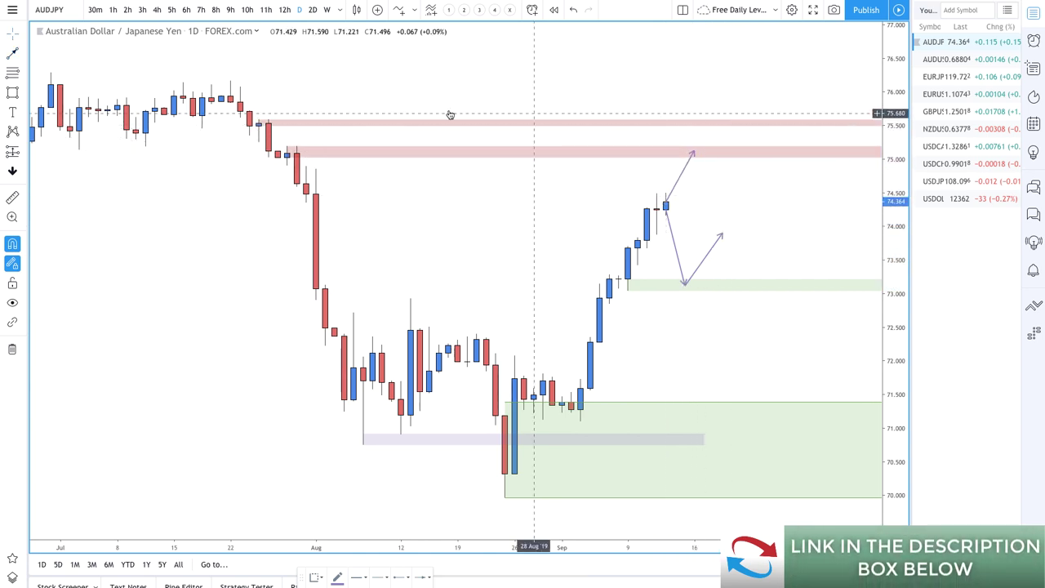
Draw an AUDJPY arrow down from the upper supply zone, from about 75.559 at 18 Sep to about 74.741.
left_click(712, 122)
double_click(750, 177)
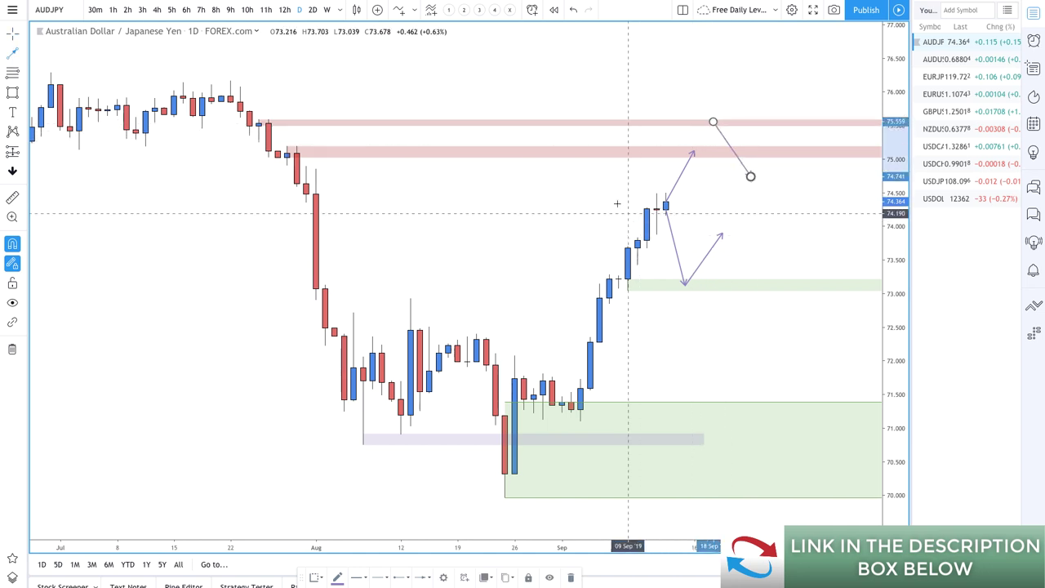
scroll(376, 129, "up", 4)
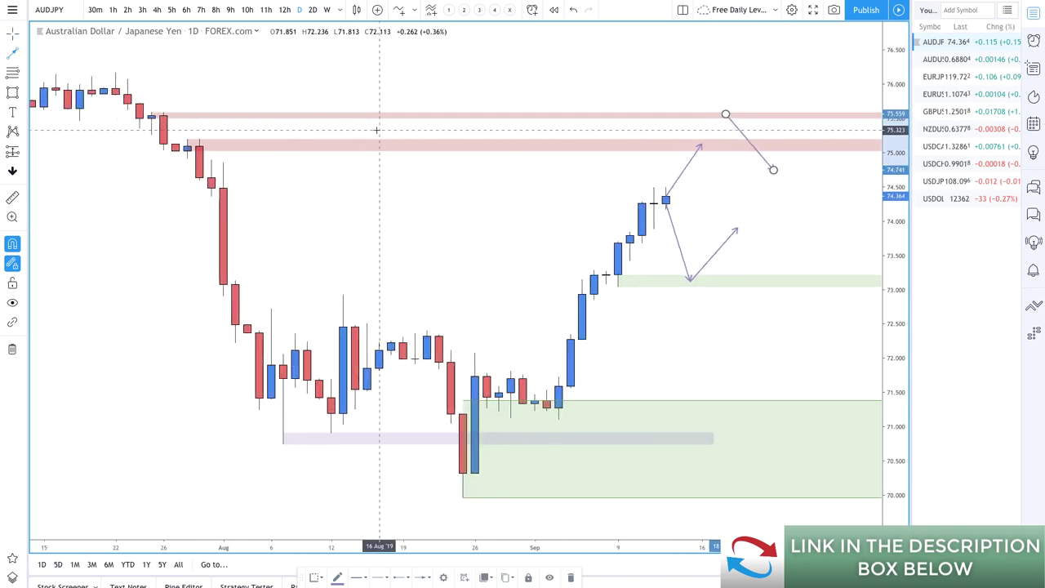